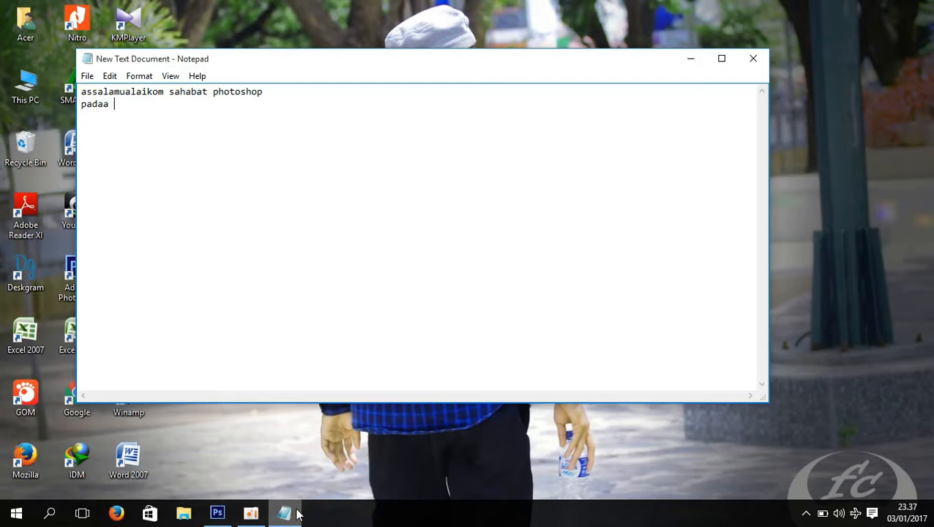
# Complete the greeting note with "pertemuan kali ini saya akan mencoba mengedit simpel dan menarik dengan photoshop cs6 :)"
pyautogui.write('an kali ini saya akan mencoba')
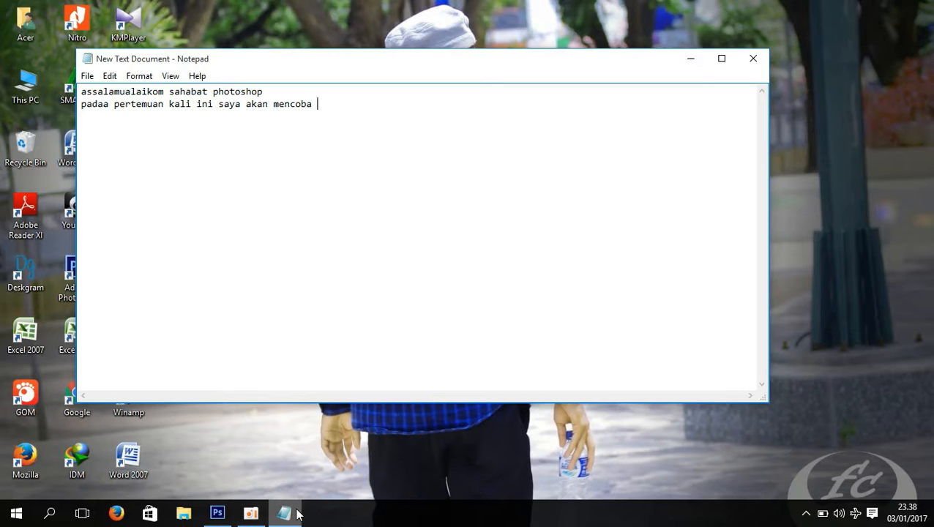
pyautogui.write('mengedit simp')
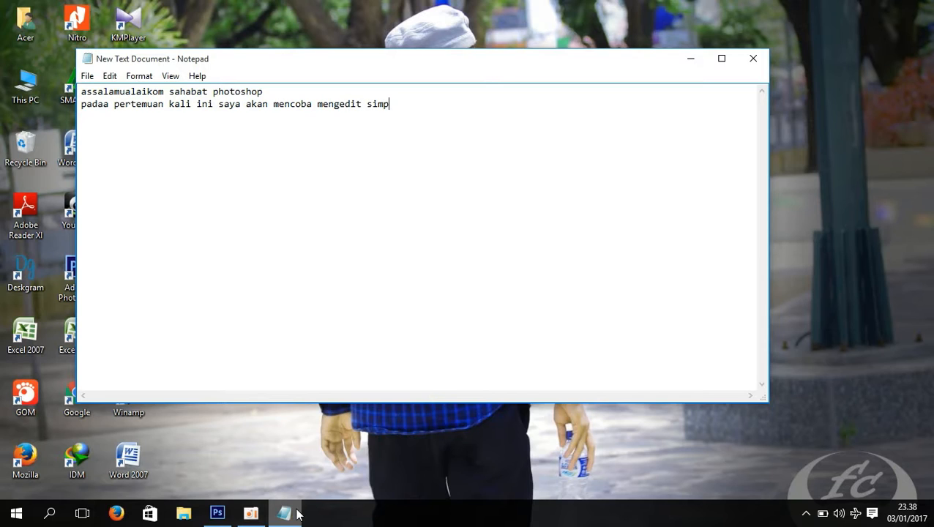
pyautogui.write('el dan menarik ')
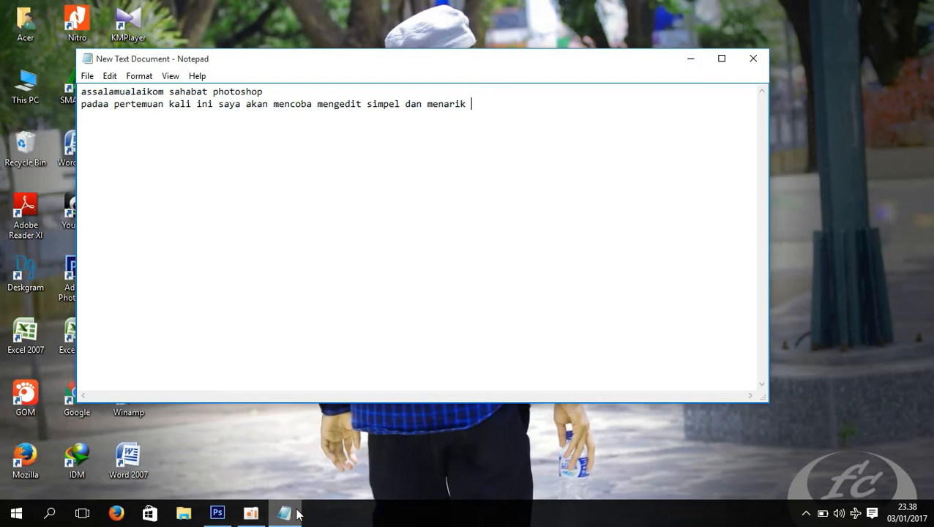
pyautogui.write('dengan photoshop cs6')
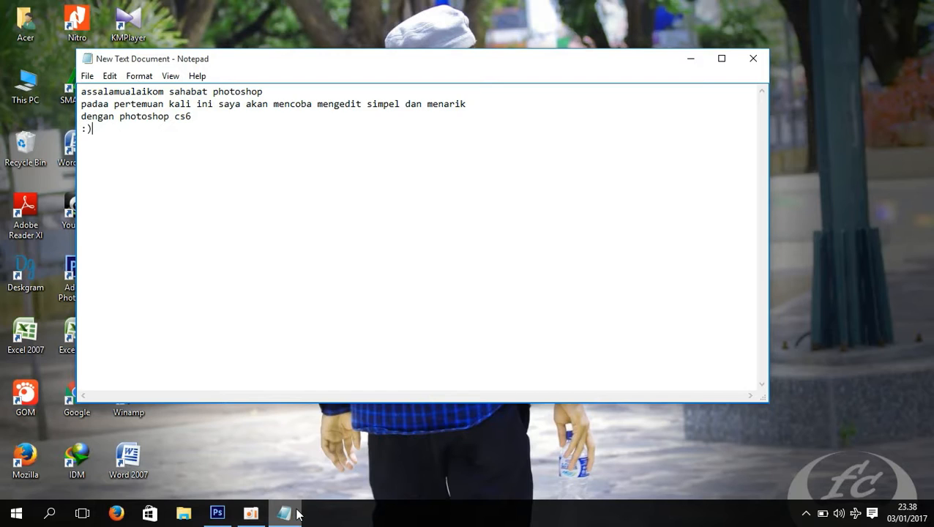
# Switch to Photoshop and open the image [000338] from the "file" folder
pyautogui.click(224, 517)
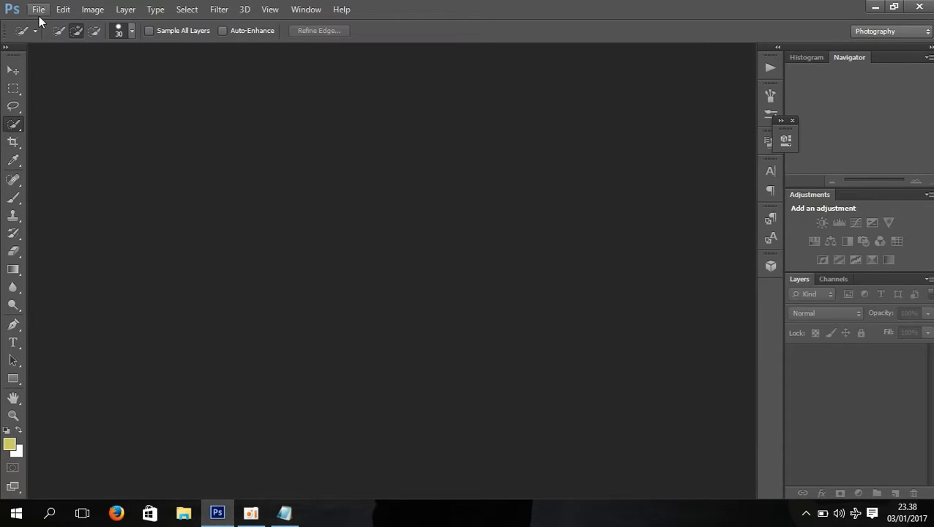
pyautogui.click(38, 9)
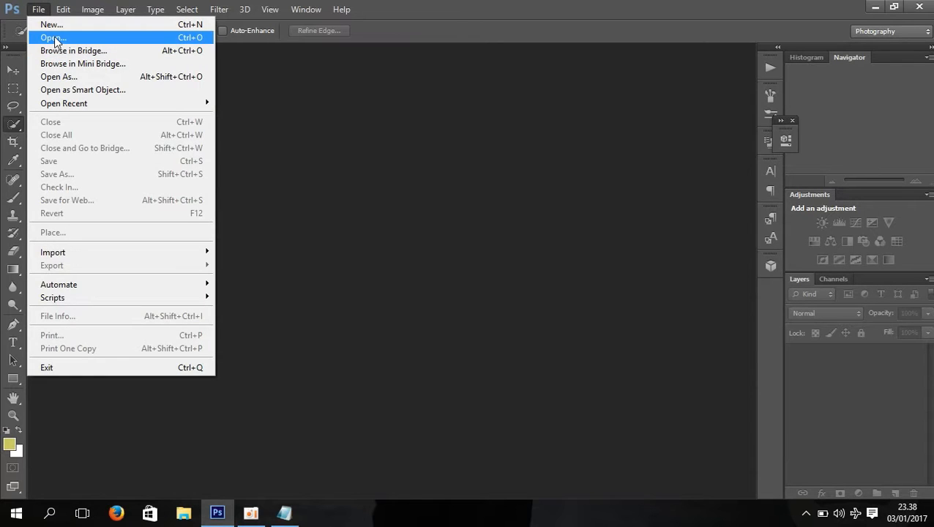
pyautogui.click(54, 38)
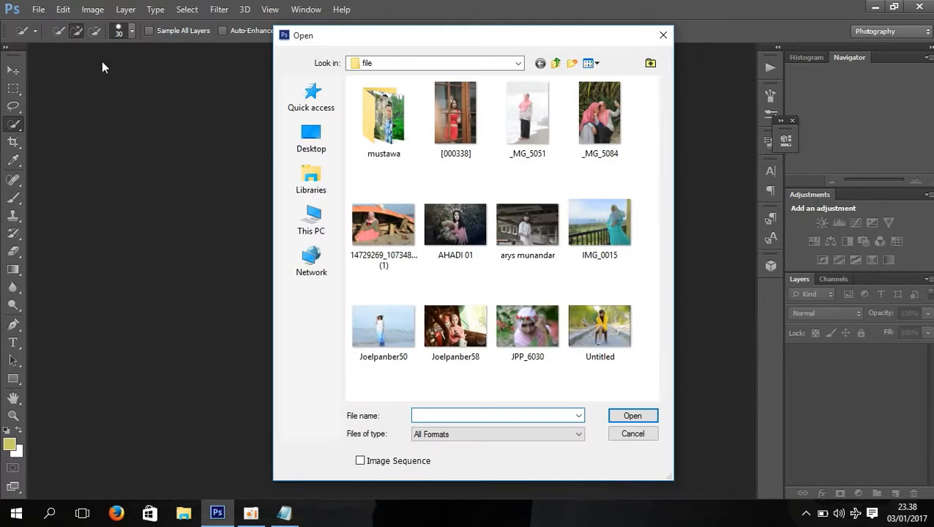
pyautogui.click(452, 117)
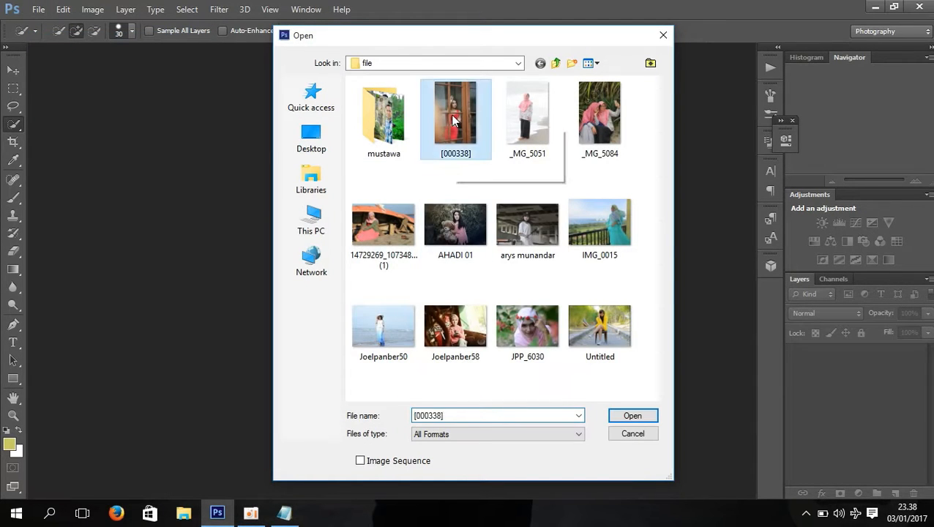
pyautogui.click(627, 415)
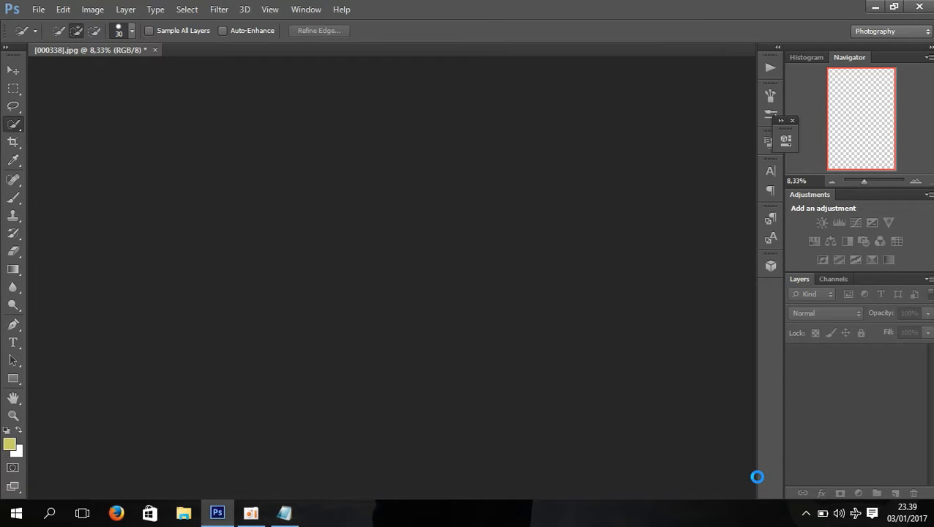
# Add a Hue/Saturation adjustment layer over the whole photo with the saturation at +16
pyautogui.click(859, 493)
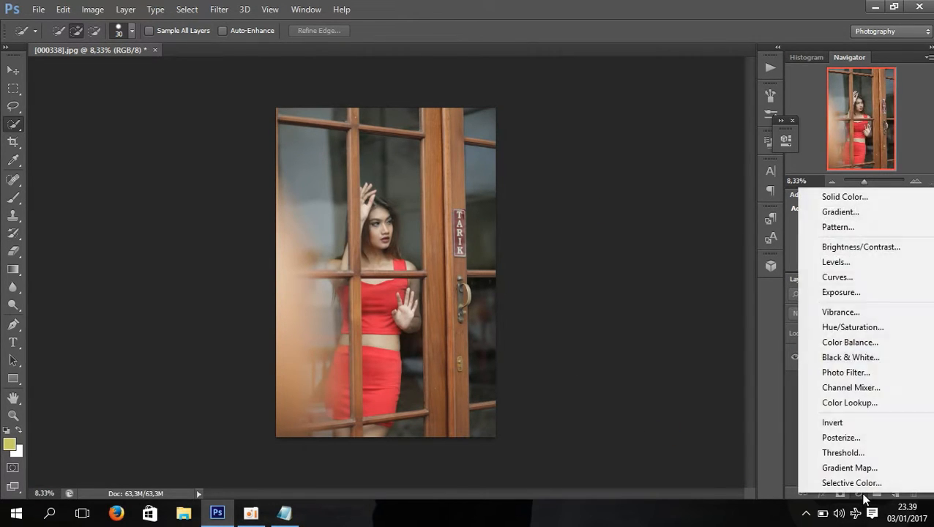
pyautogui.click(839, 328)
pyautogui.moveTo(692, 260); pyautogui.dragTo(698, 255)
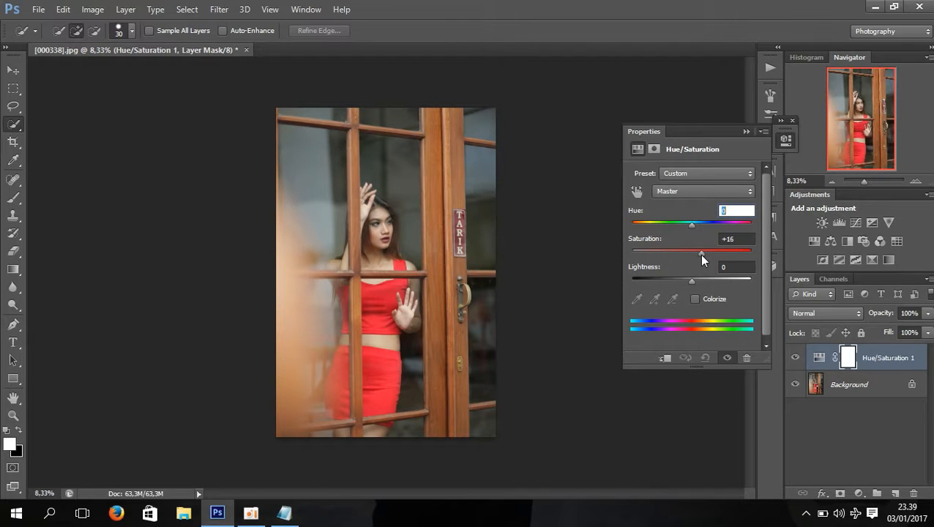
pyautogui.click(746, 131)
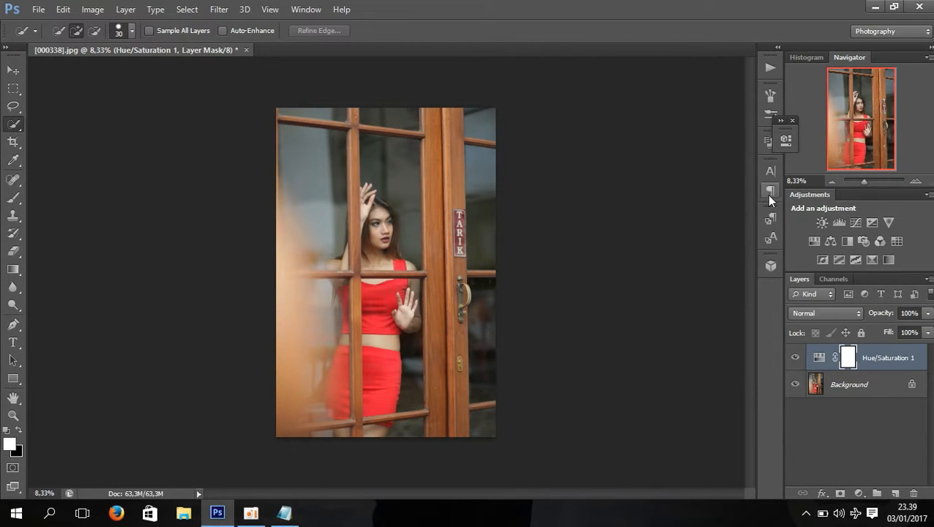
pyautogui.click(860, 493)
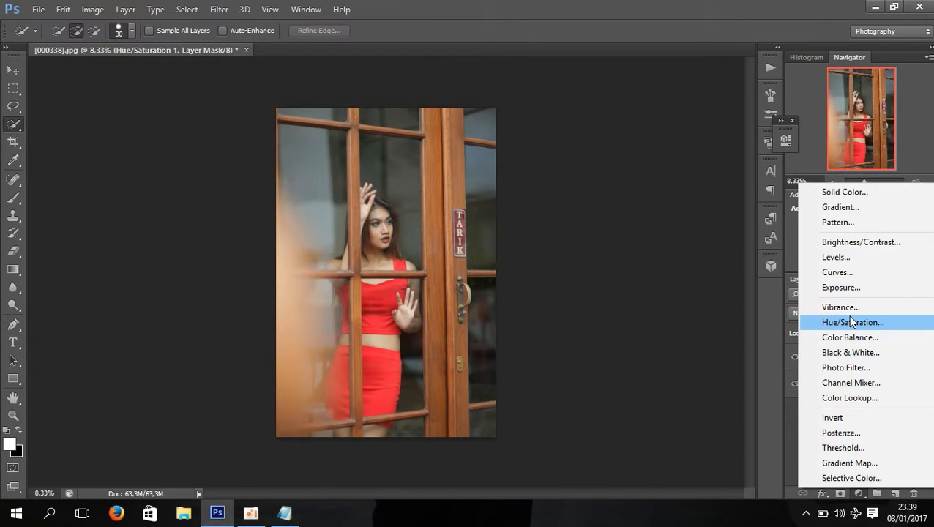
pyautogui.click(680, 252)
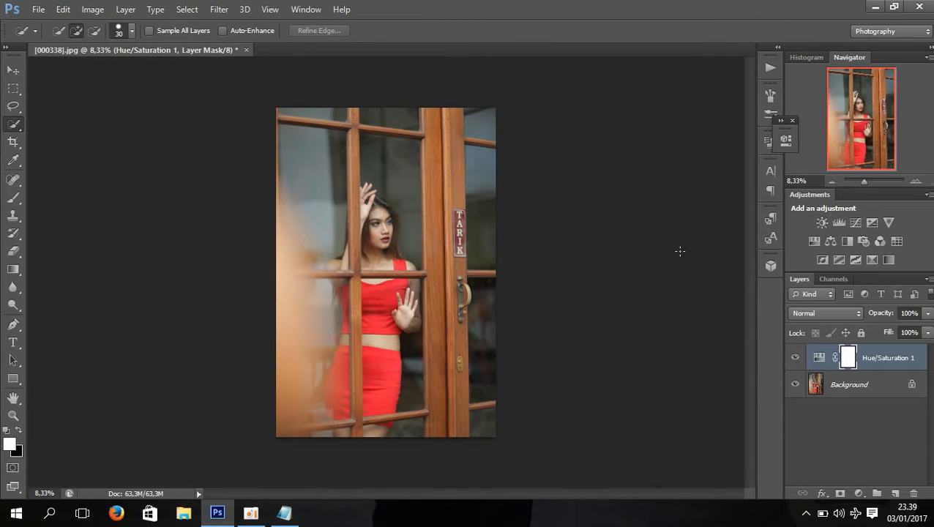
# Select the TARIK sign on the Background layer and add a Hue/Saturation adjustment for it with saturation at about +54
pyautogui.click(835, 387)
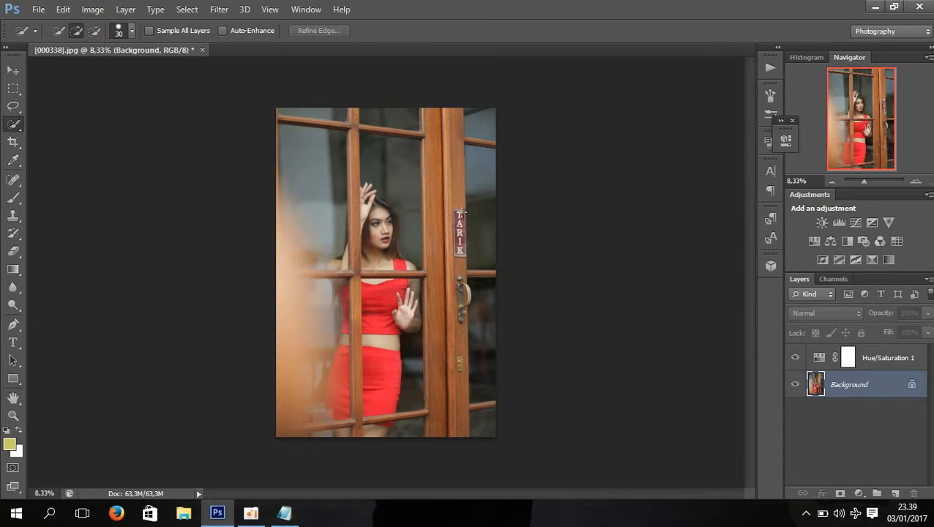
pyautogui.moveTo(465, 258)
pyautogui.mouseDown()
pyautogui.moveTo(459, 220)
pyautogui.moveTo(465, 257)
pyautogui.mouseUp()
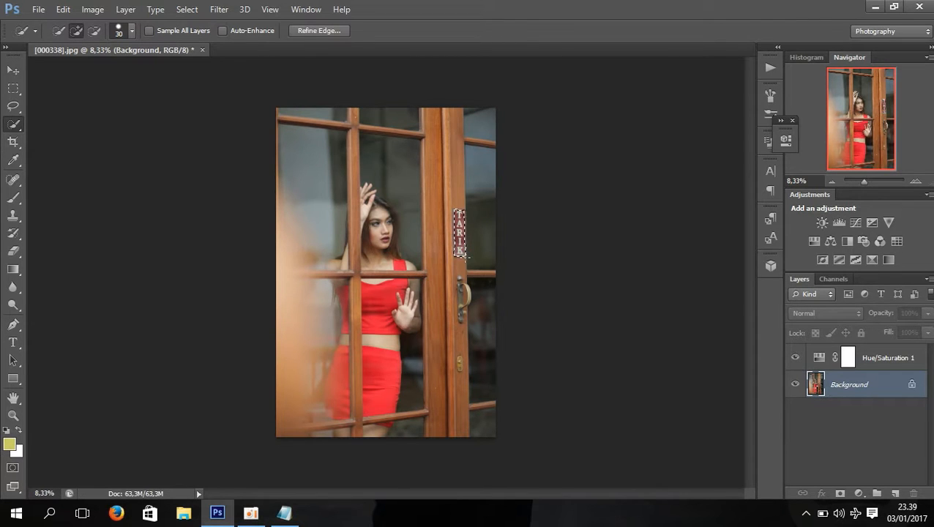
pyautogui.click(861, 495)
pyautogui.click(835, 267)
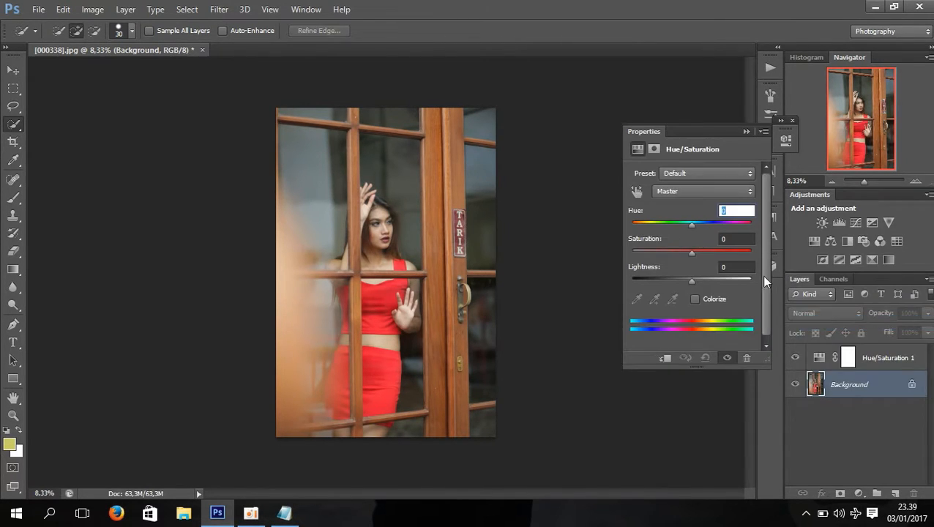
pyautogui.moveTo(692, 253); pyautogui.dragTo(730, 258)
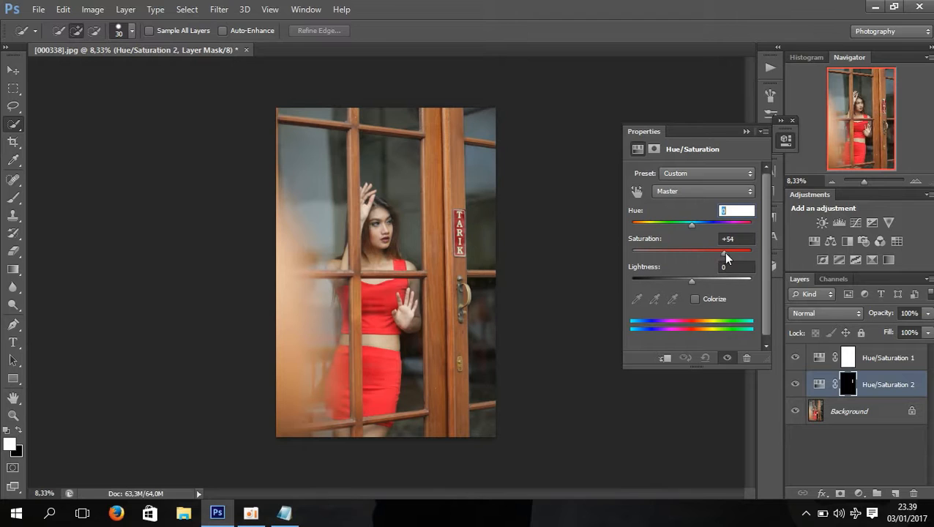
pyautogui.click(746, 132)
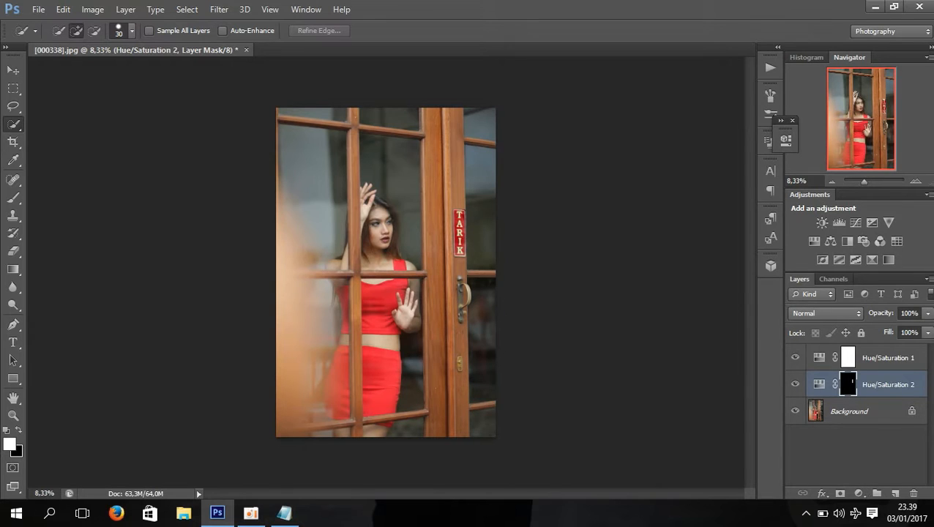
# Flatten the image and duplicate the Background layer
pyautogui.click(928, 279)
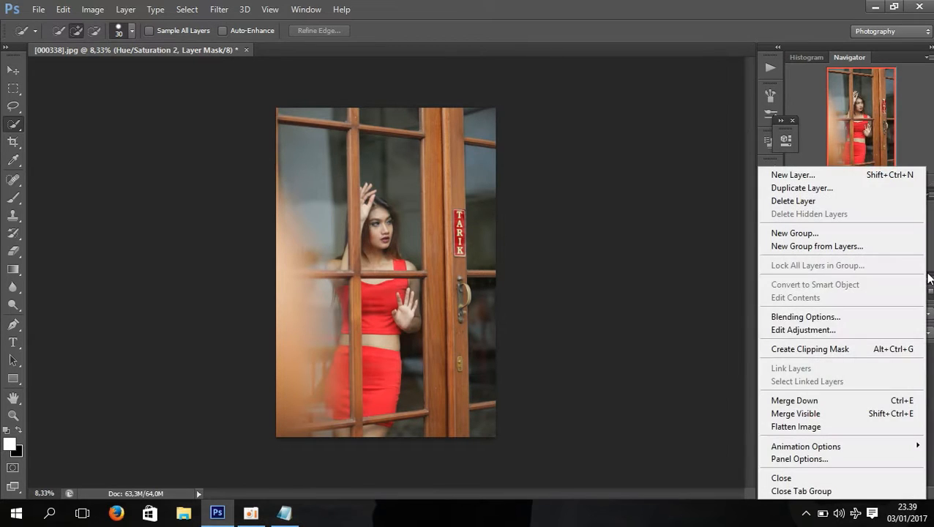
pyautogui.click(789, 427)
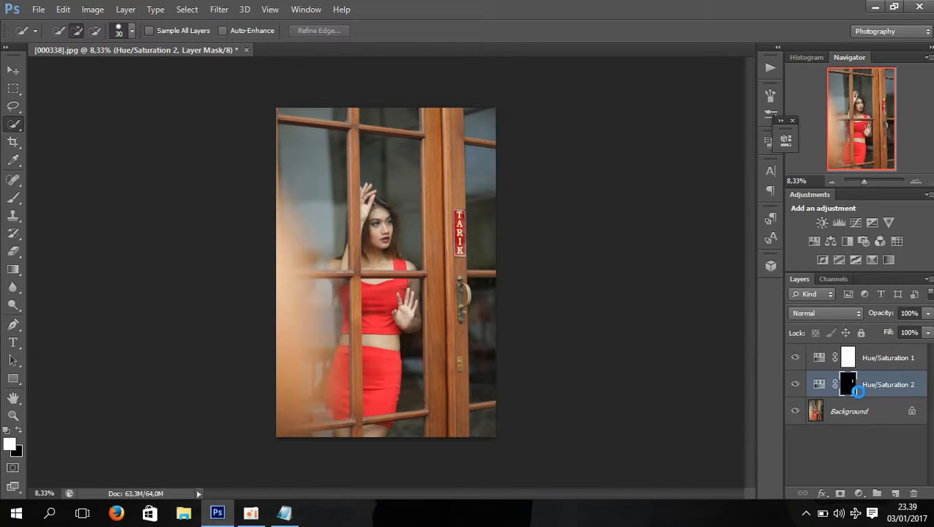
pyautogui.moveTo(859, 372); pyautogui.dragTo(896, 495)
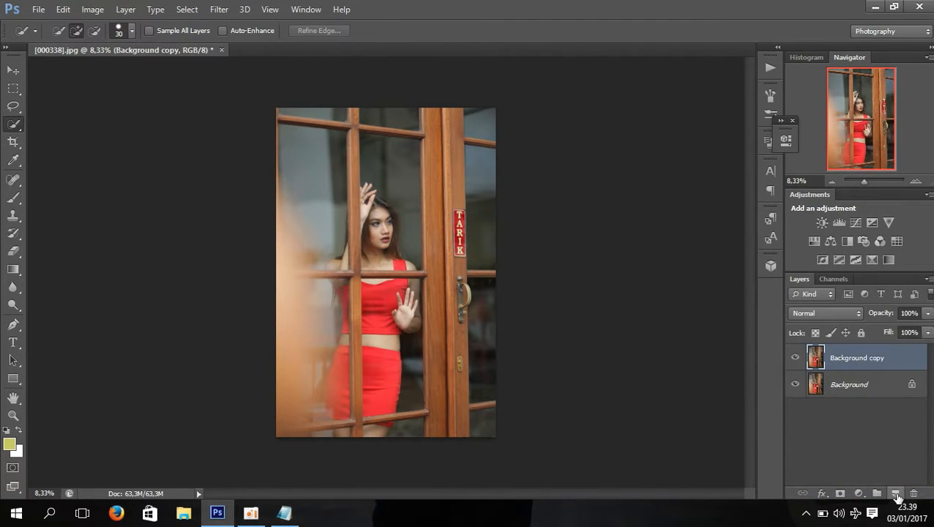
# Add a Hue/Saturation adjustment layer above the background copy and moderately raise the saturation of the Reds
pyautogui.click(859, 494)
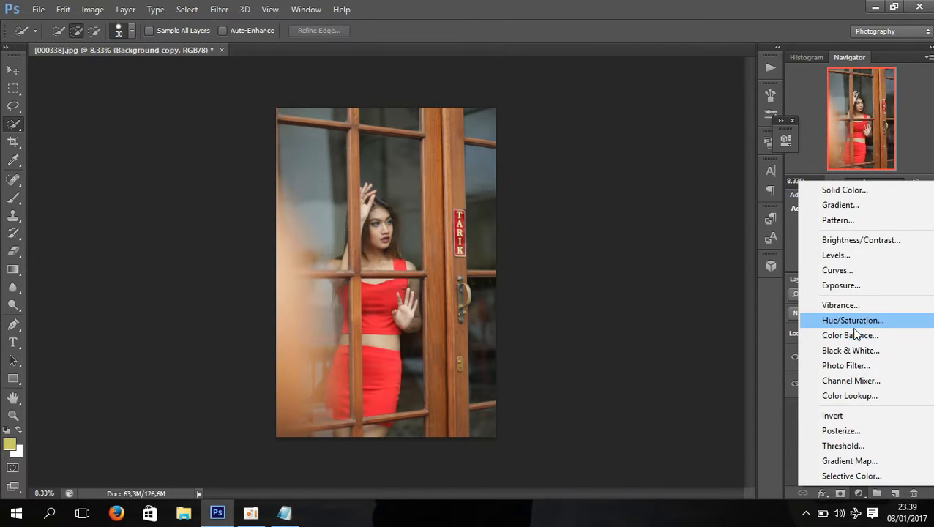
pyautogui.click(853, 326)
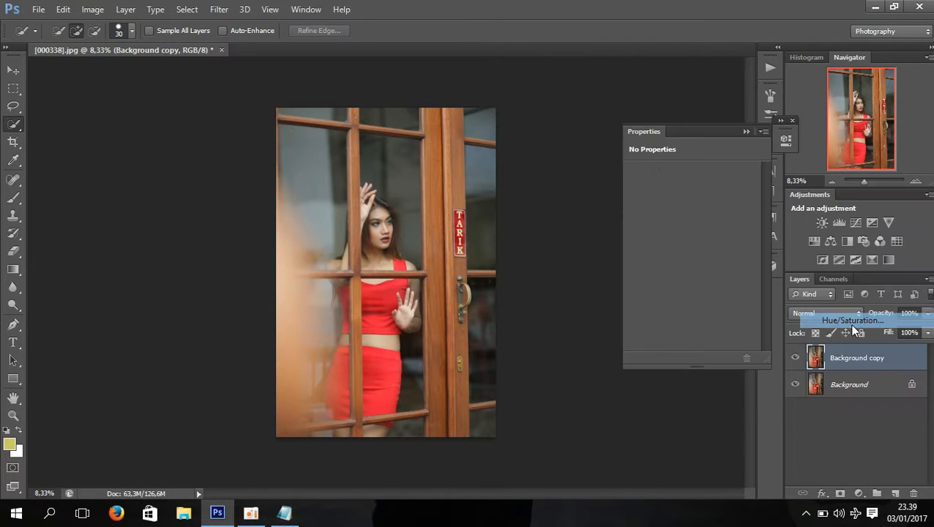
pyautogui.click(694, 194)
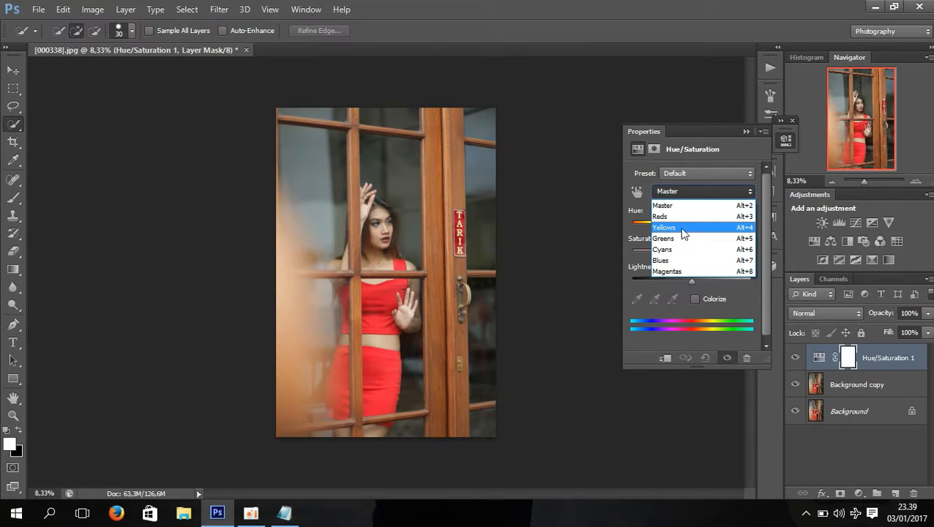
pyautogui.click(677, 217)
pyautogui.moveTo(692, 253); pyautogui.dragTo(695, 255)
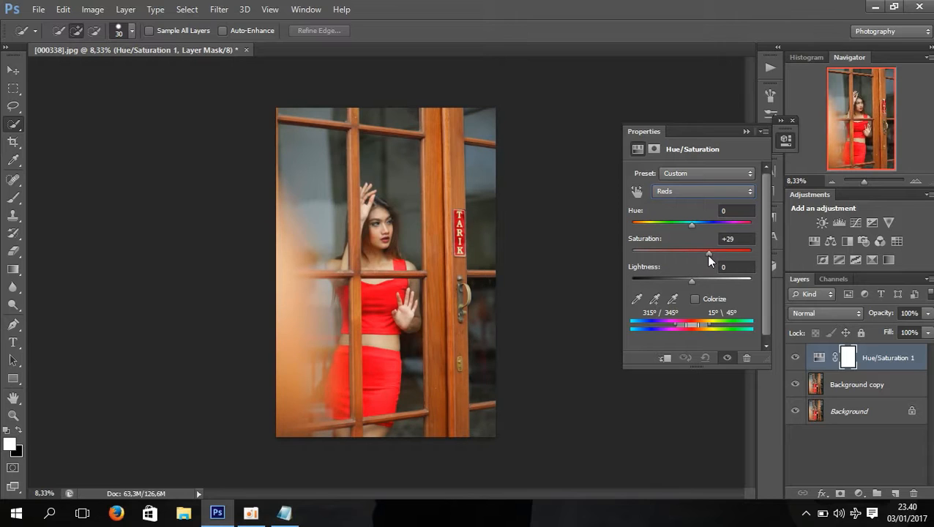
pyautogui.moveTo(708, 256); pyautogui.dragTo(705, 255)
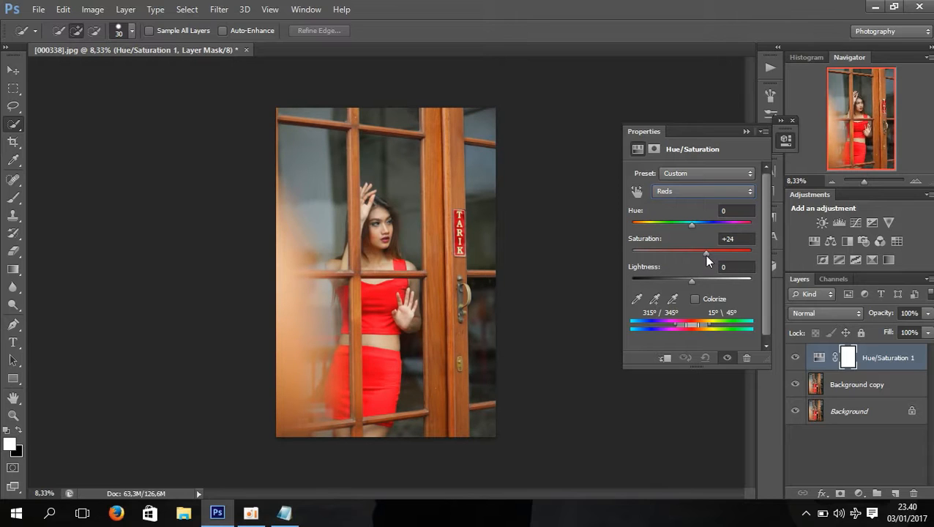
pyautogui.click(746, 132)
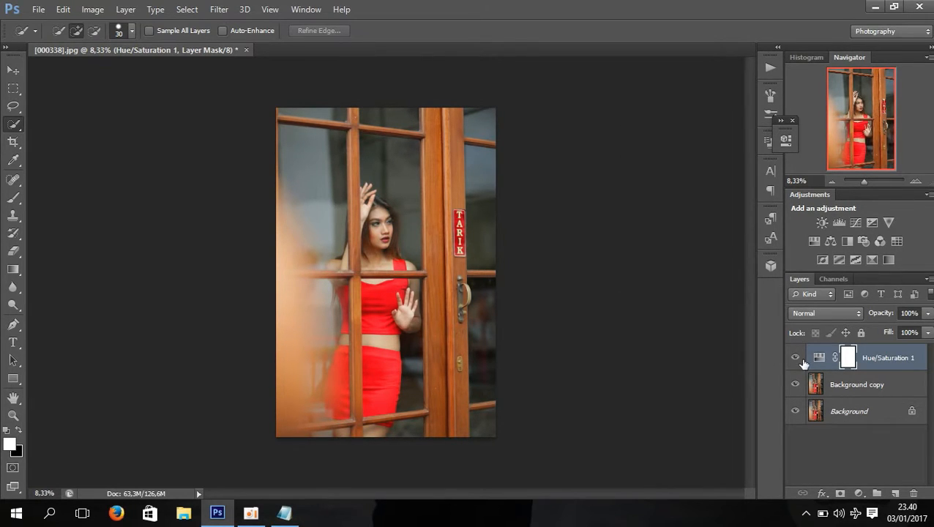
# Add a Levels adjustment layer with input black point 13, input white point 220 and output white level 228
pyautogui.click(858, 492)
pyautogui.click(844, 256)
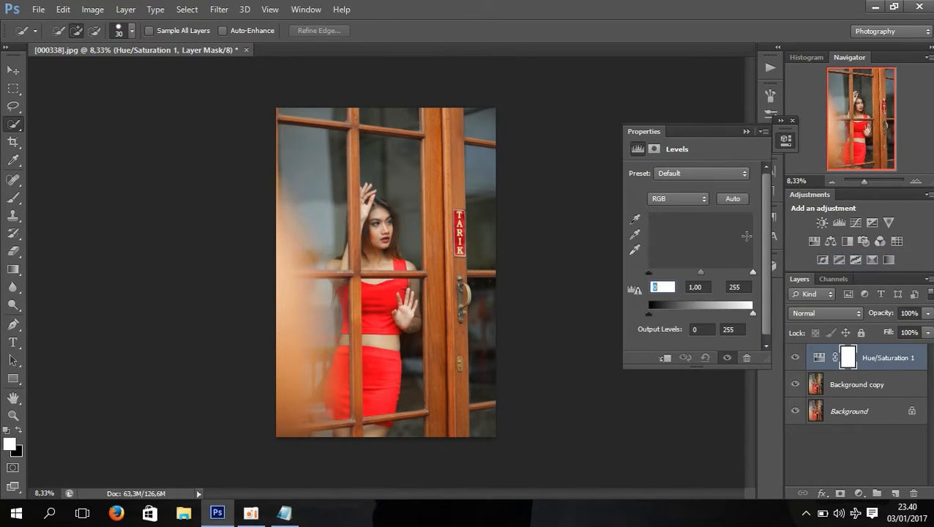
pyautogui.moveTo(649, 273); pyautogui.dragTo(657, 276)
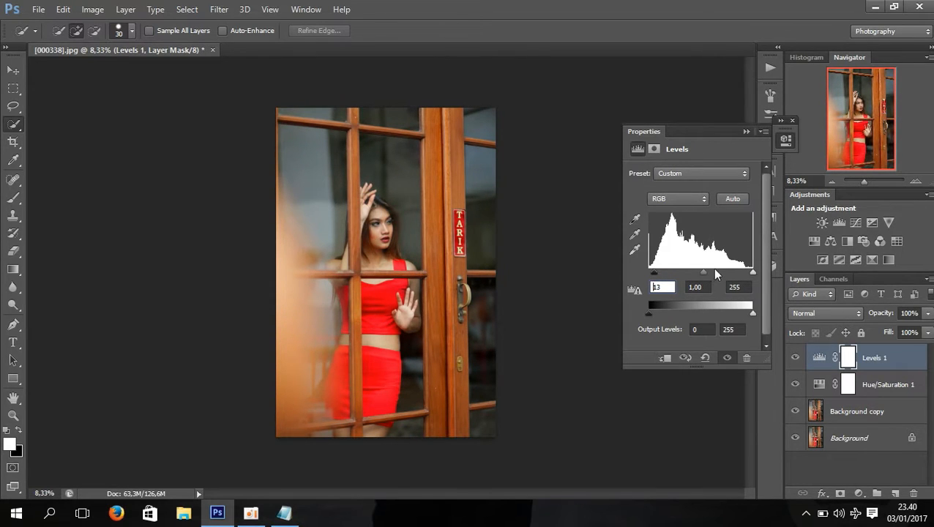
pyautogui.moveTo(755, 277); pyautogui.dragTo(739, 276)
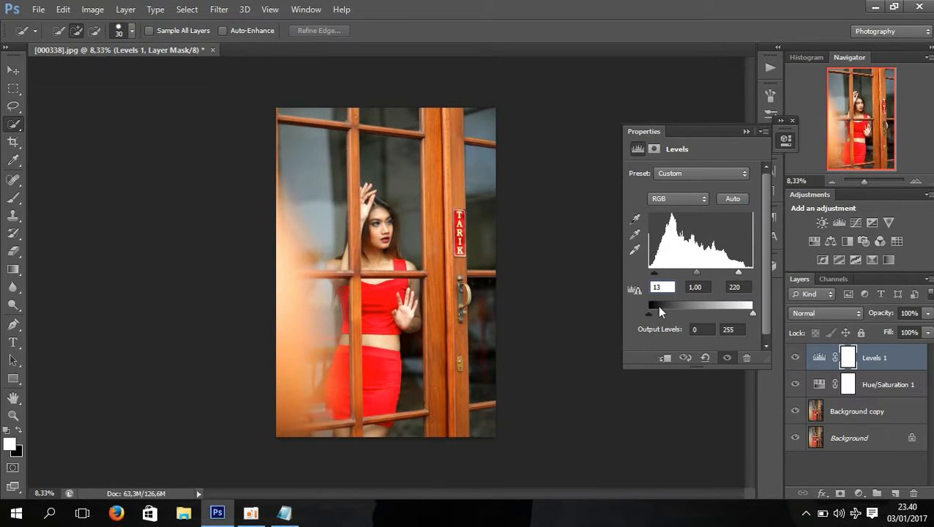
pyautogui.moveTo(649, 312); pyautogui.dragTo(651, 312)
pyautogui.moveTo(752, 313); pyautogui.dragTo(742, 313)
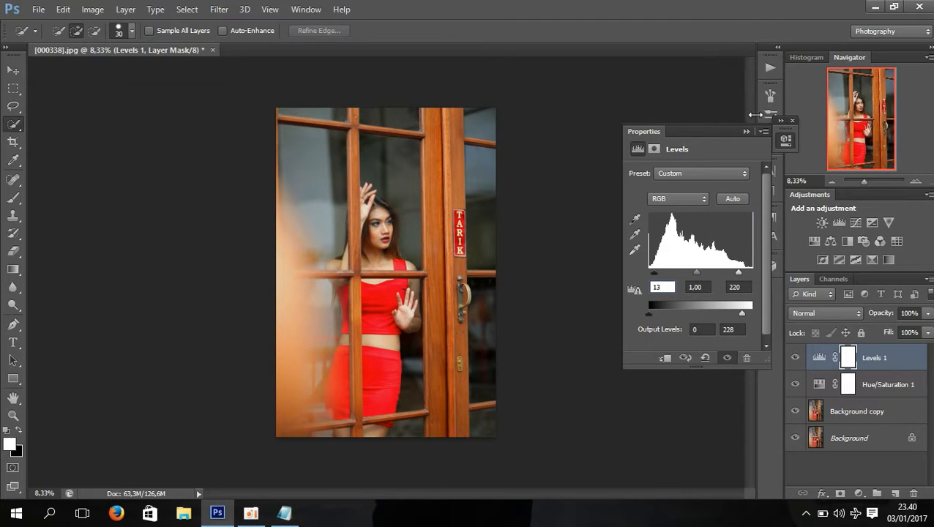
pyautogui.click(746, 131)
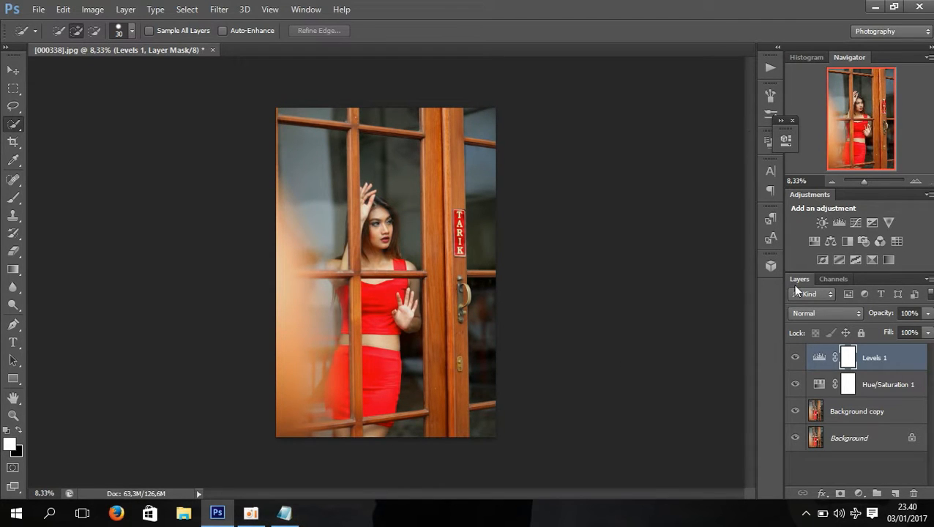
# Add a Gradient Fill layer above Levels 1 and base its gradient on the Foreground to Transparent preset
pyautogui.click(858, 492)
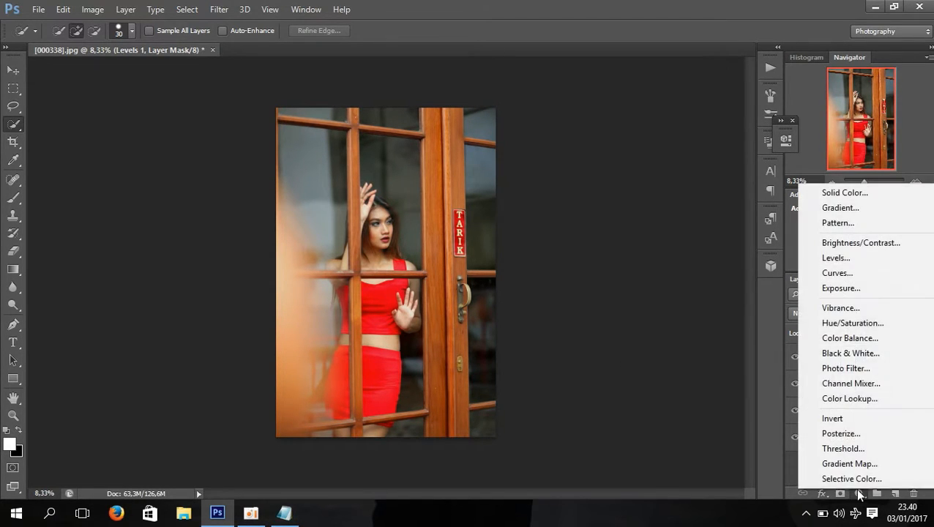
pyautogui.click(842, 208)
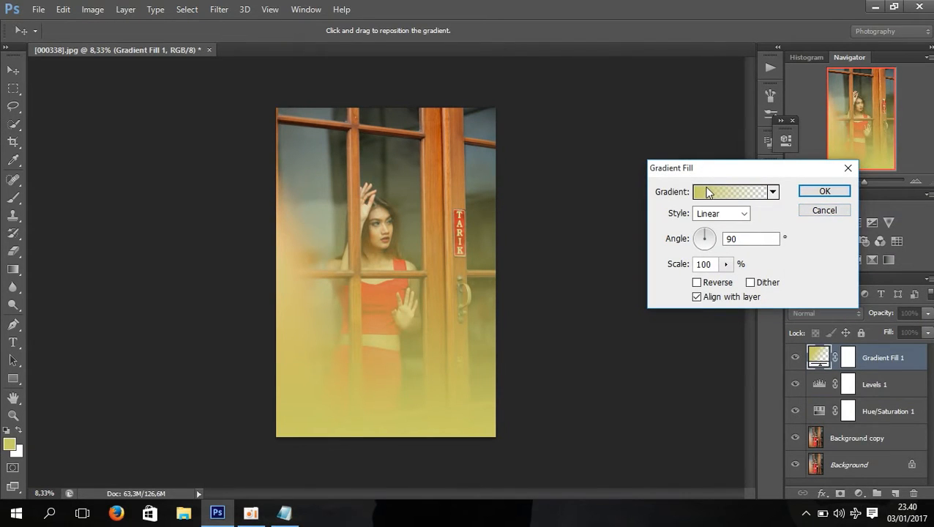
pyautogui.click(708, 192)
pyautogui.click(659, 193)
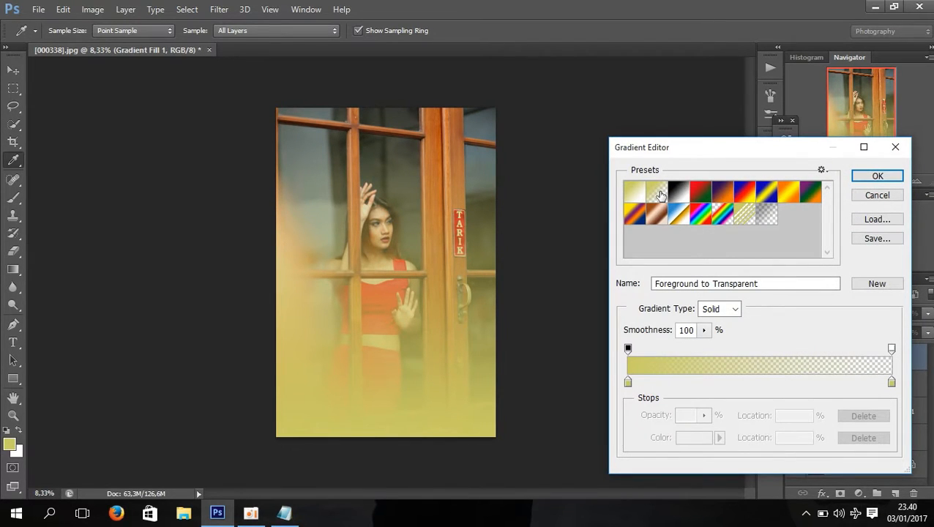
# Set both color stops of the gradient to black (000000) and accept the edited gradient
pyautogui.click(628, 381)
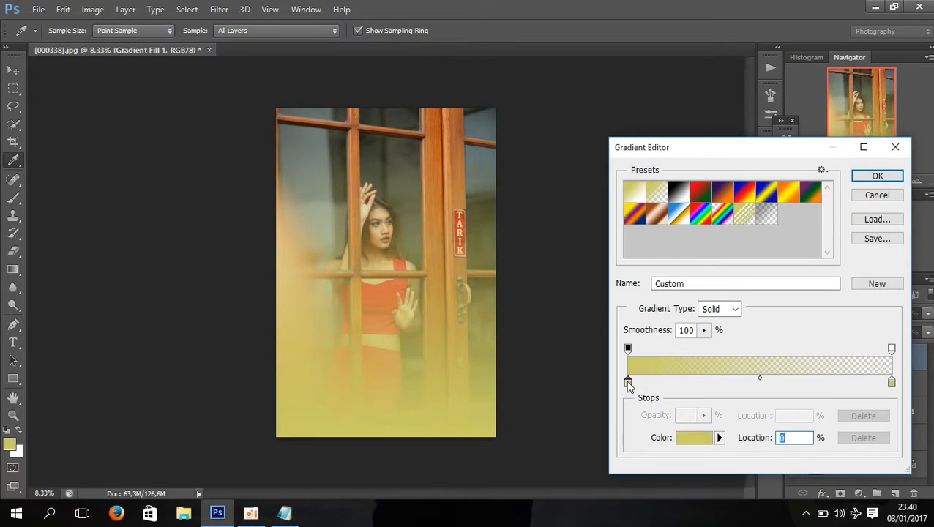
pyautogui.doubleClick(628, 381)
pyautogui.click(608, 479)
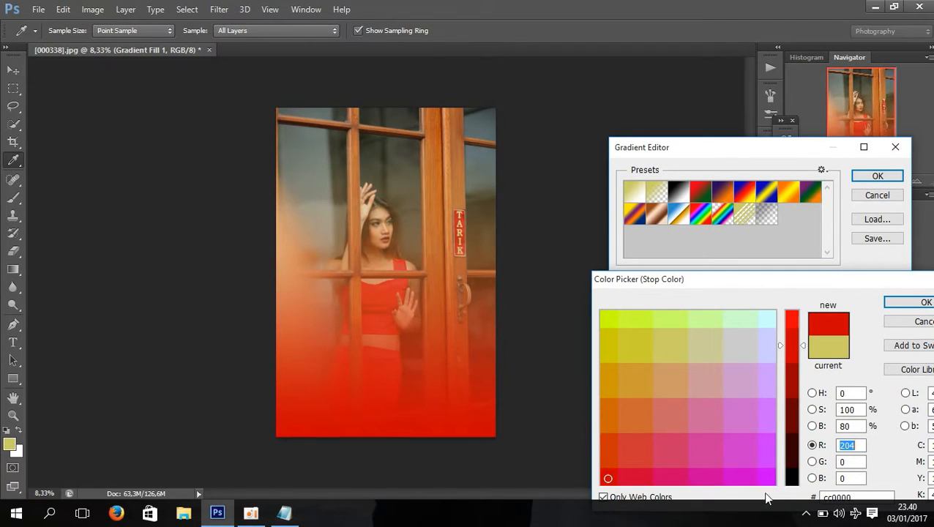
pyautogui.click(792, 483)
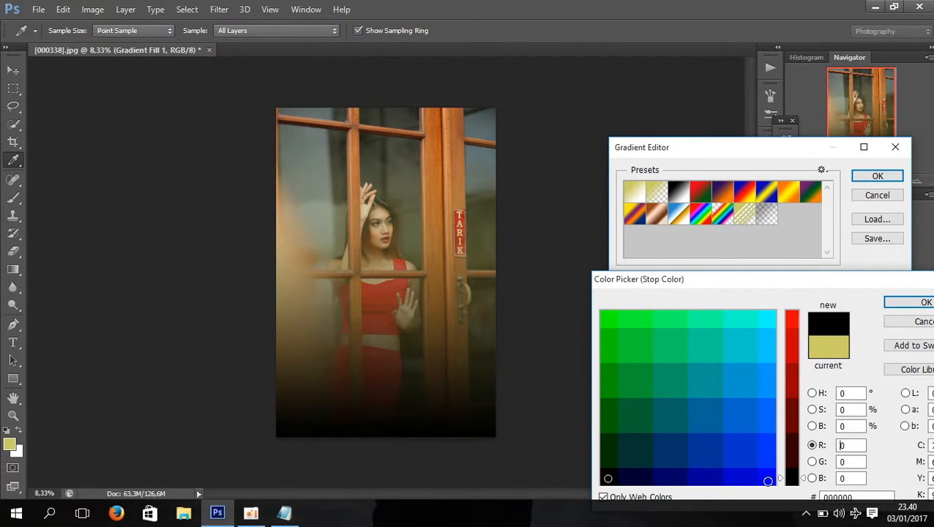
pyautogui.click(924, 302)
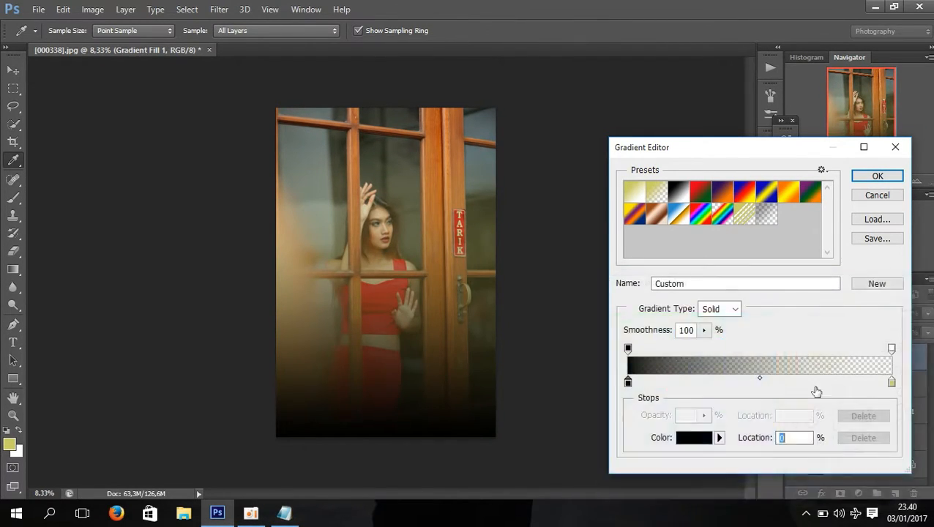
pyautogui.doubleClick(891, 380)
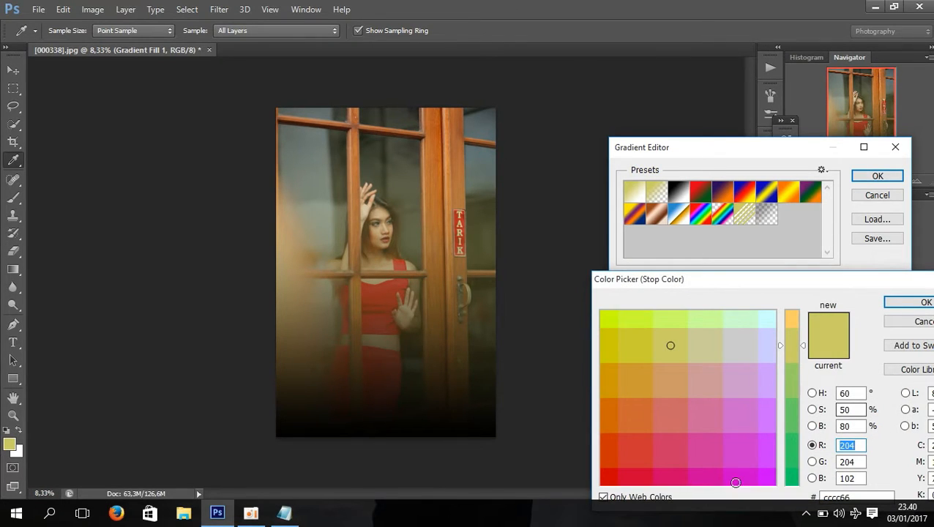
pyautogui.click(605, 480)
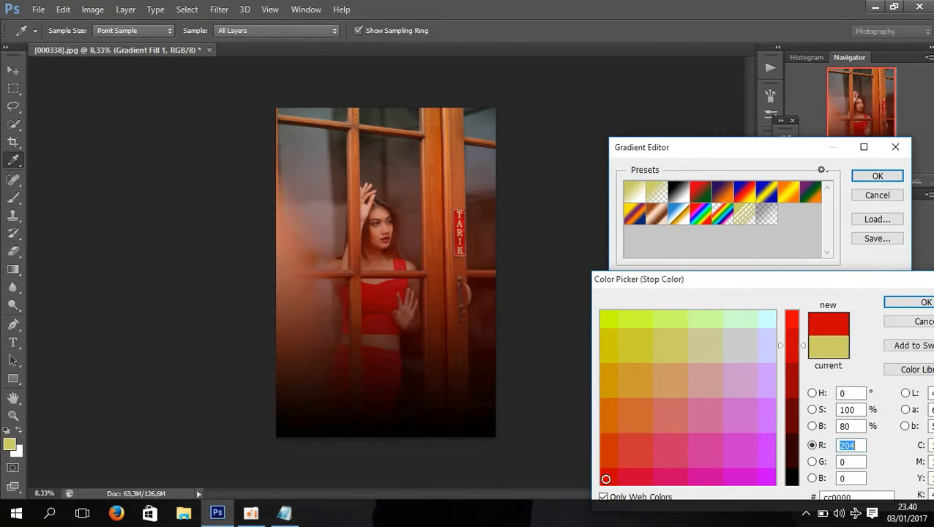
pyautogui.click(794, 481)
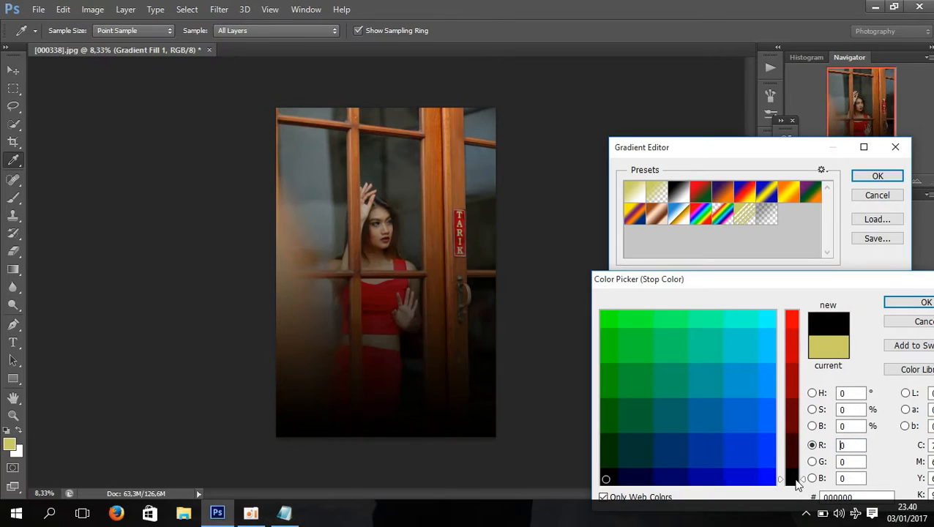
pyautogui.click(898, 303)
pyautogui.click(878, 178)
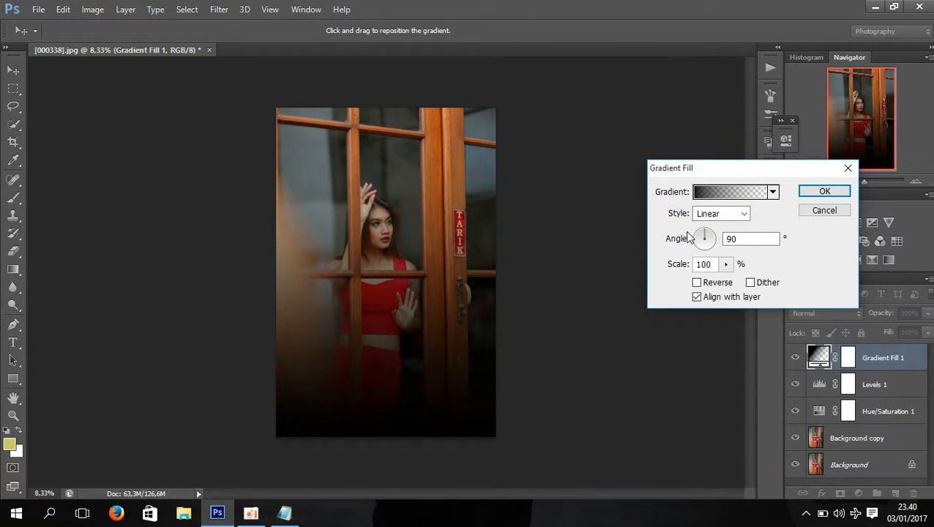
# Make the gradient fill Radial and reversed, center its clear area on the woman's upper body and set the scale to 139%
pyautogui.click(701, 213)
pyautogui.click(701, 239)
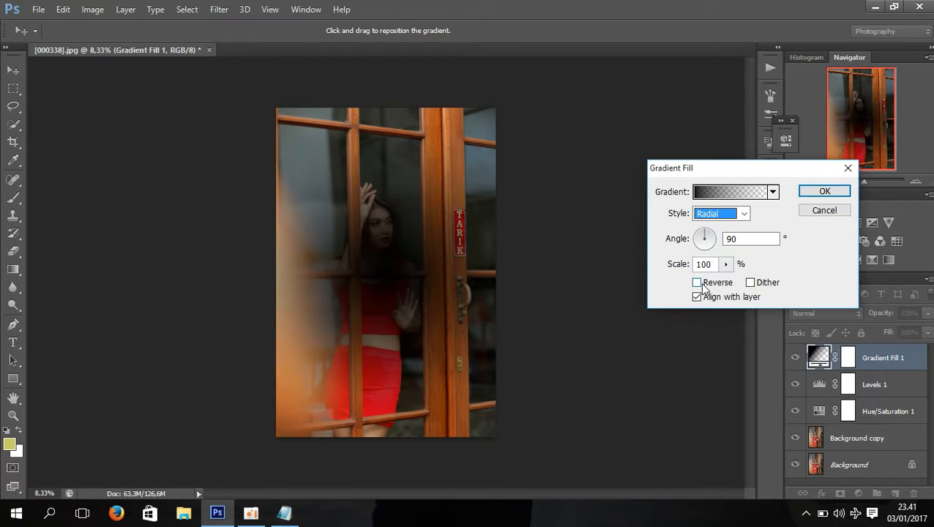
pyautogui.click(696, 283)
pyautogui.moveTo(377, 341); pyautogui.dragTo(383, 260)
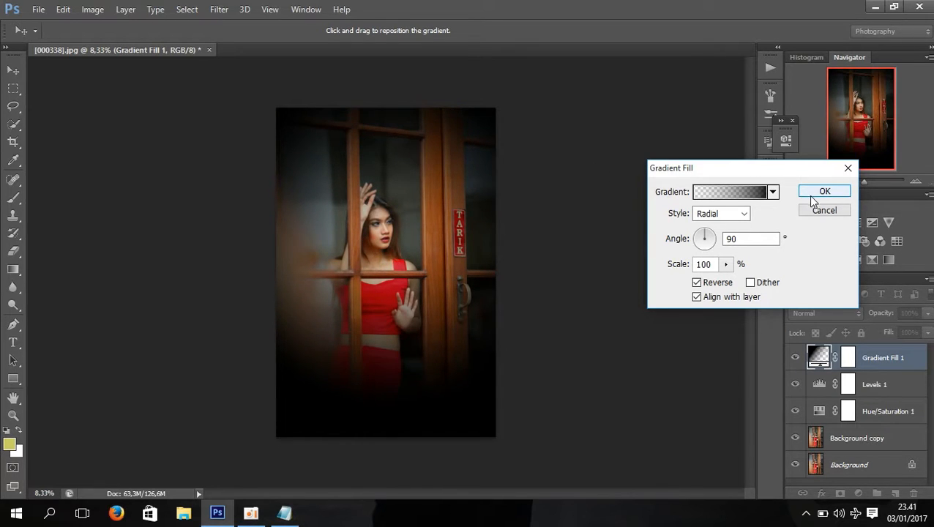
pyautogui.click(726, 265)
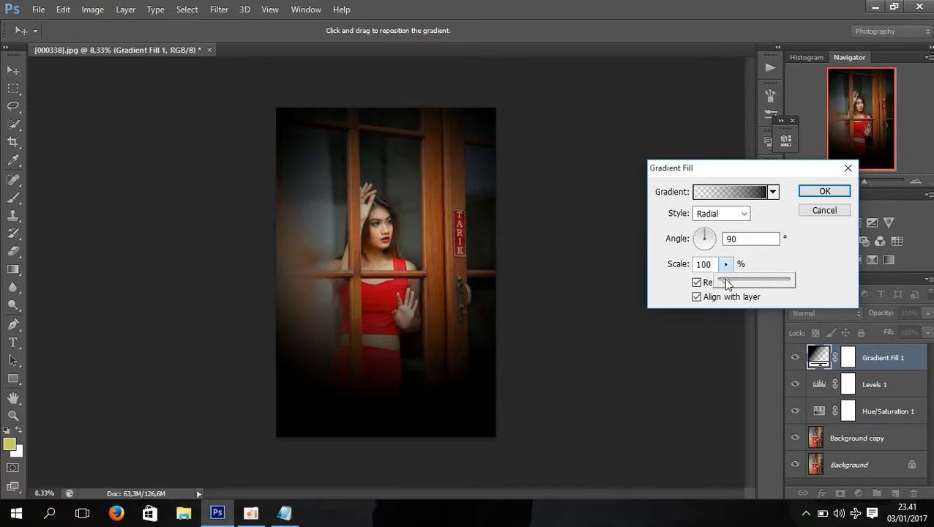
pyautogui.click(825, 192)
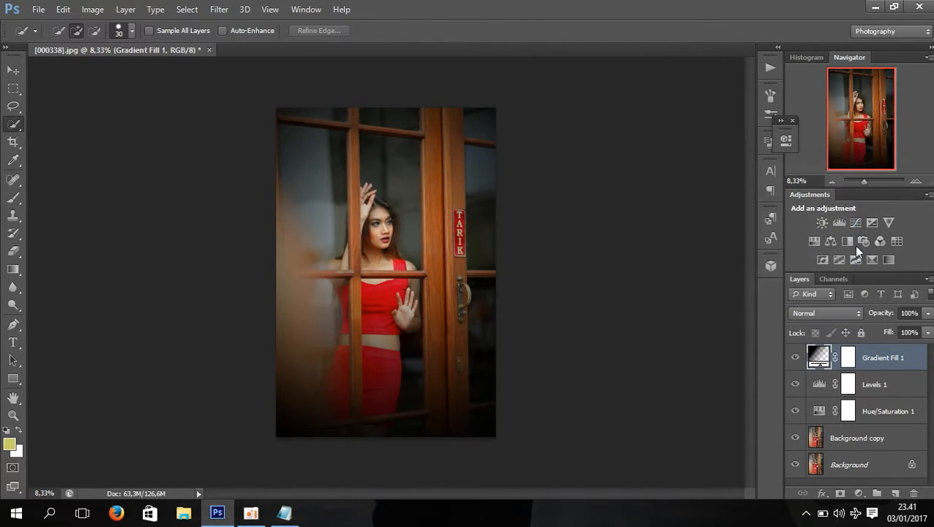
# Reduce the Gradient Fill layer's opacity to 82% and flatten the image
pyautogui.click(928, 313)
pyautogui.moveTo(926, 330); pyautogui.dragTo(917, 332)
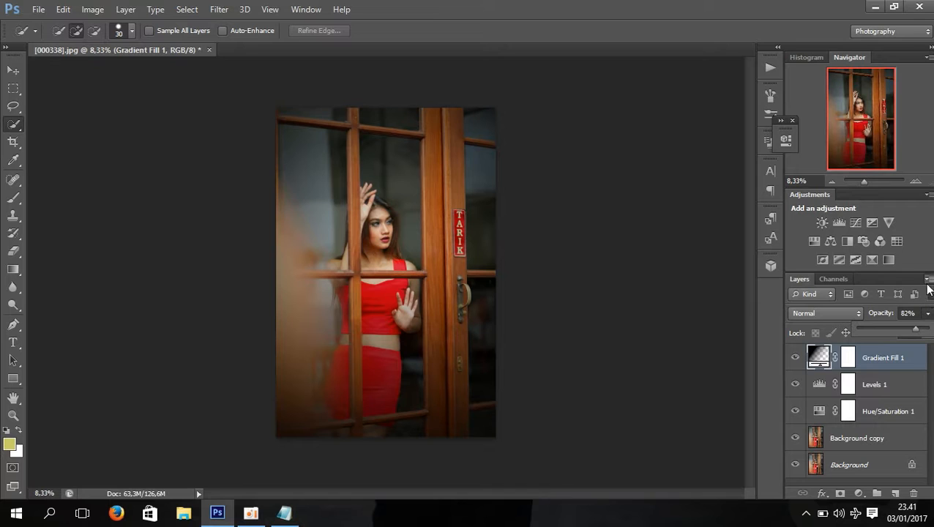
pyautogui.click(927, 280)
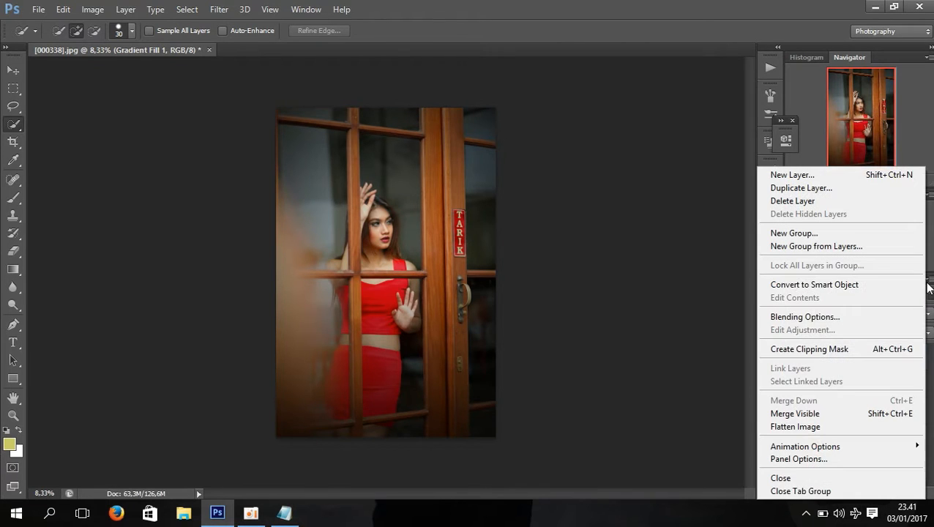
pyautogui.click(792, 428)
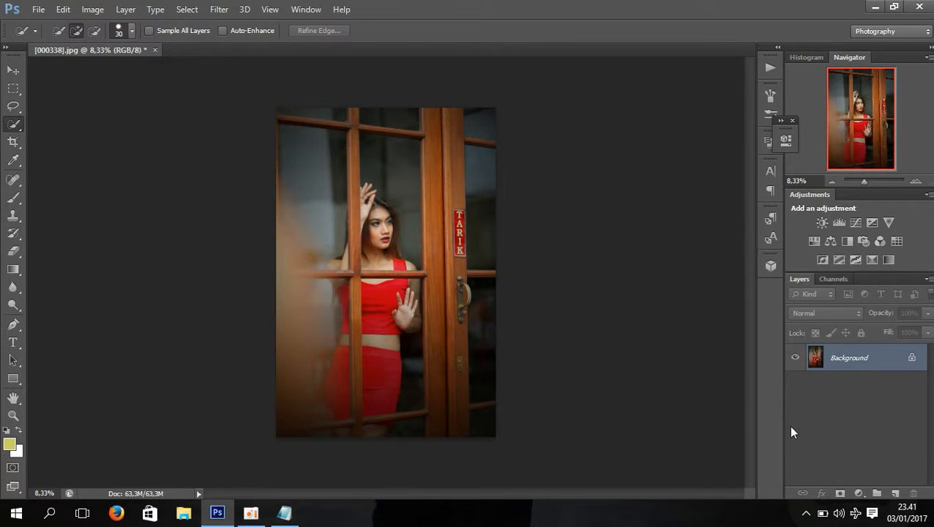
pyautogui.click(218, 517)
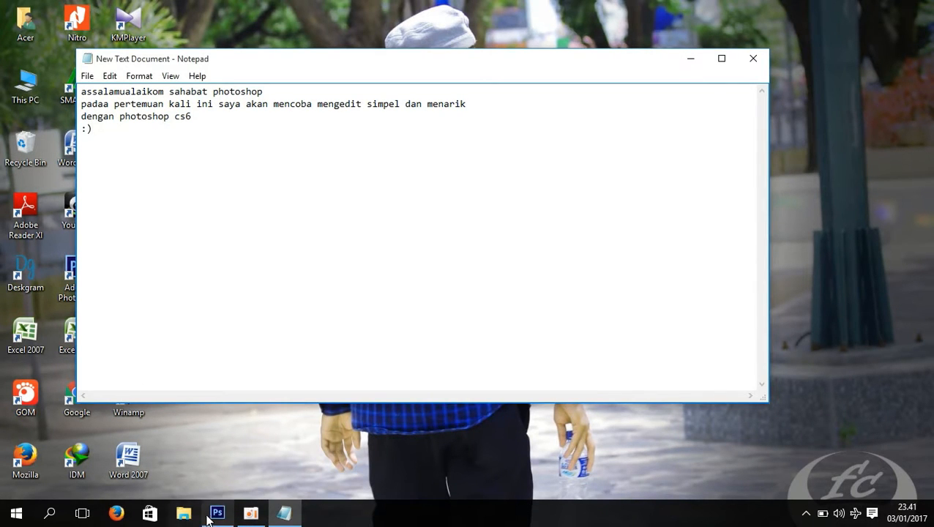
pyautogui.click(215, 517)
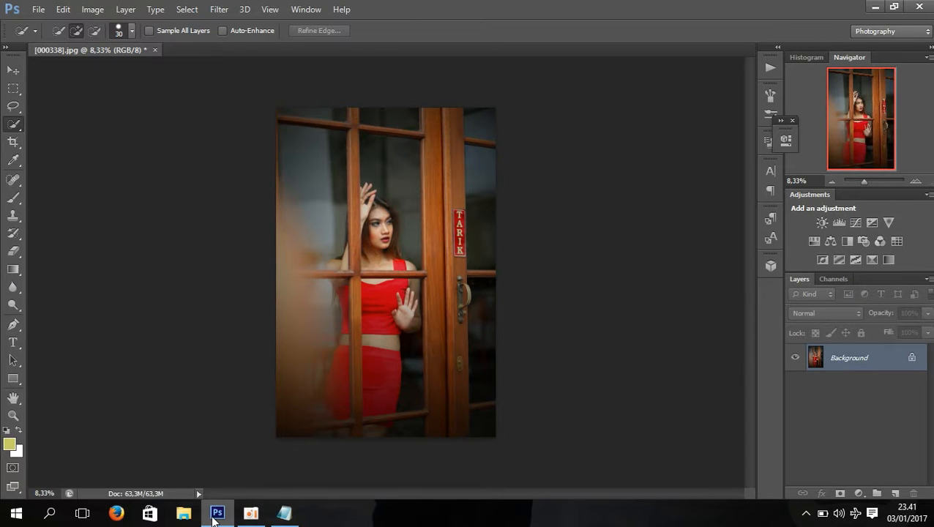
# Open the photography logo image dddd.jpg from its folder on the RISKY (E:) drive
pyautogui.click(38, 9)
pyautogui.click(47, 38)
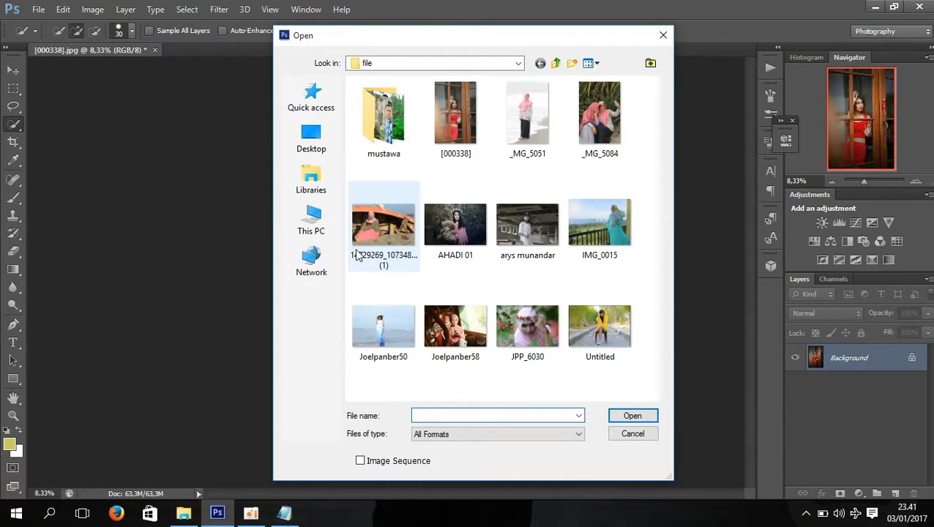
pyautogui.click(325, 227)
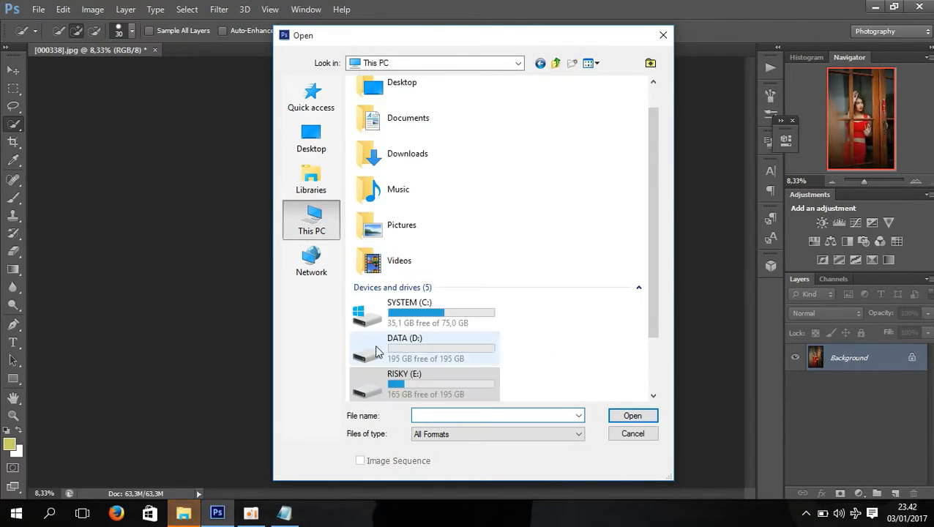
pyautogui.doubleClick(390, 375)
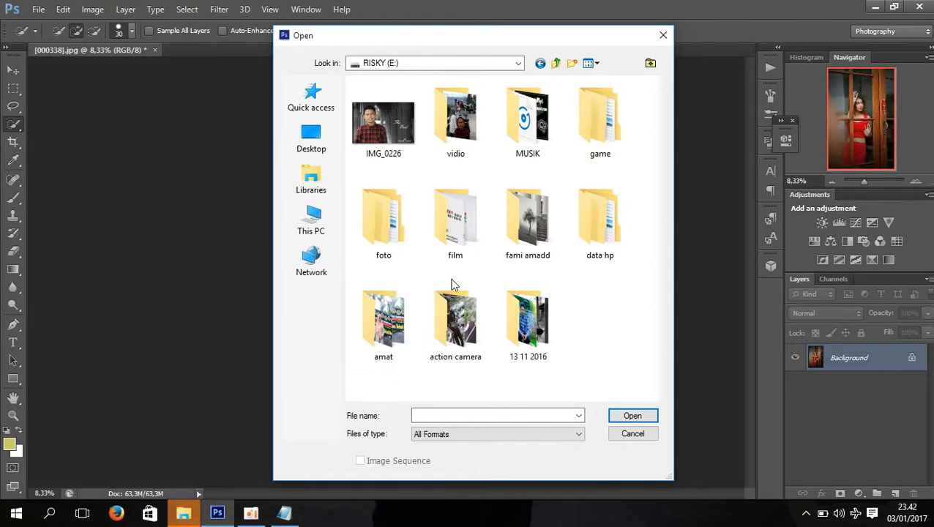
pyautogui.doubleClick(512, 232)
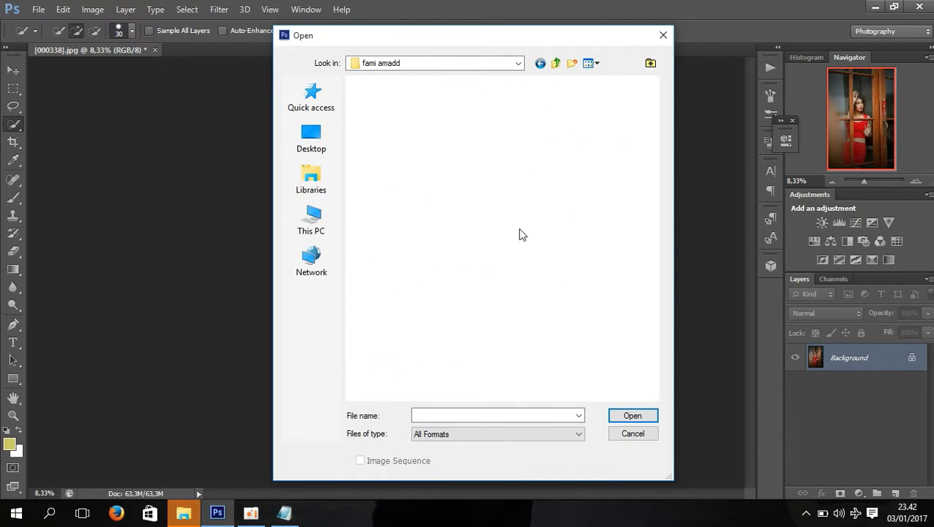
pyautogui.moveTo(653, 143); pyautogui.dragTo(656, 222)
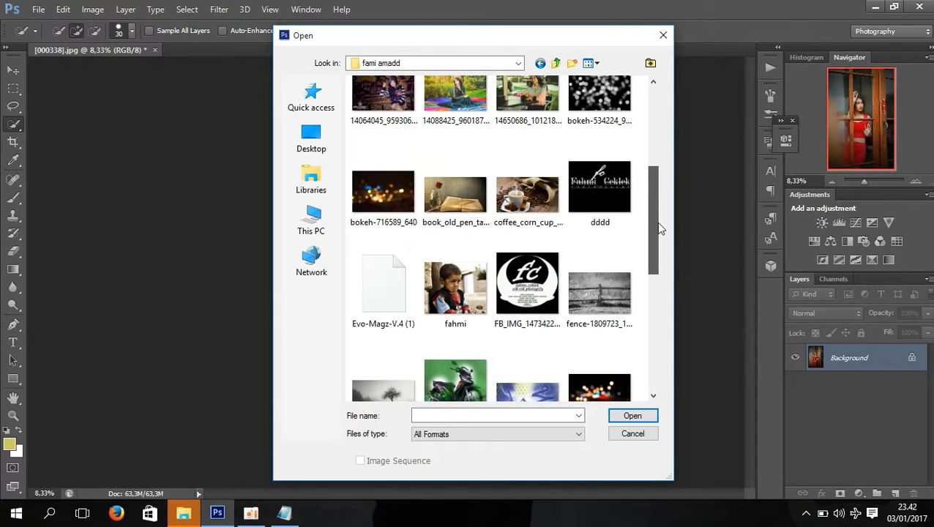
pyautogui.click(599, 196)
pyautogui.click(633, 416)
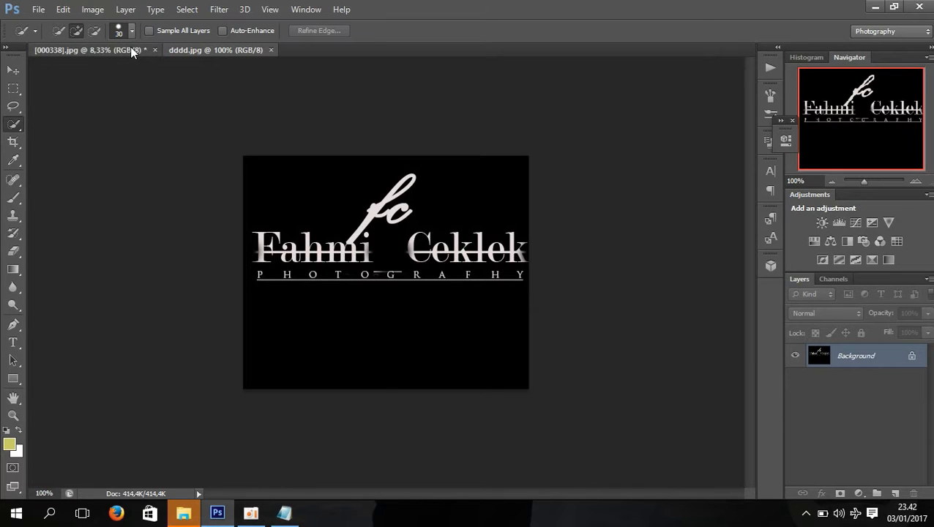
# Copy the logo from dddd.jpg onto the portrait [000338].jpg as a new layer and close the logo document
pyautogui.click(130, 48)
pyautogui.click(13, 71)
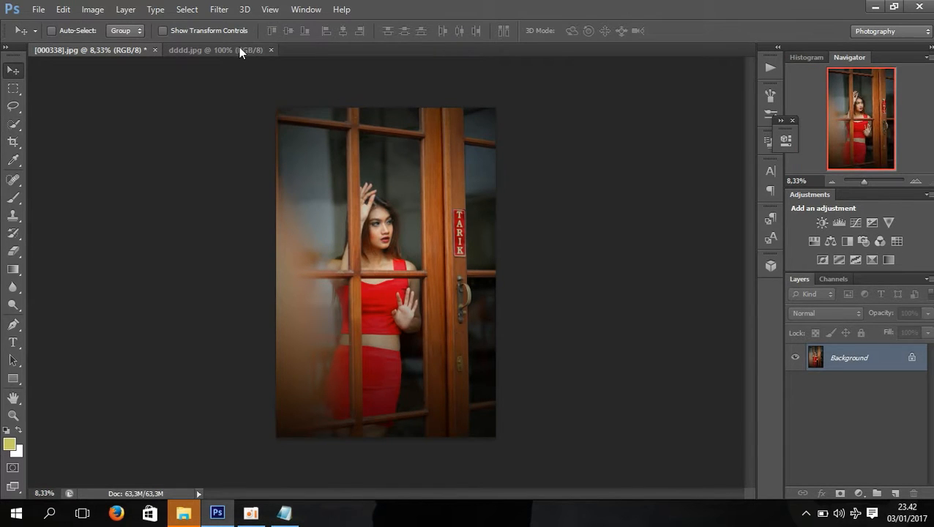
pyautogui.moveTo(239, 49); pyautogui.dragTo(283, 196)
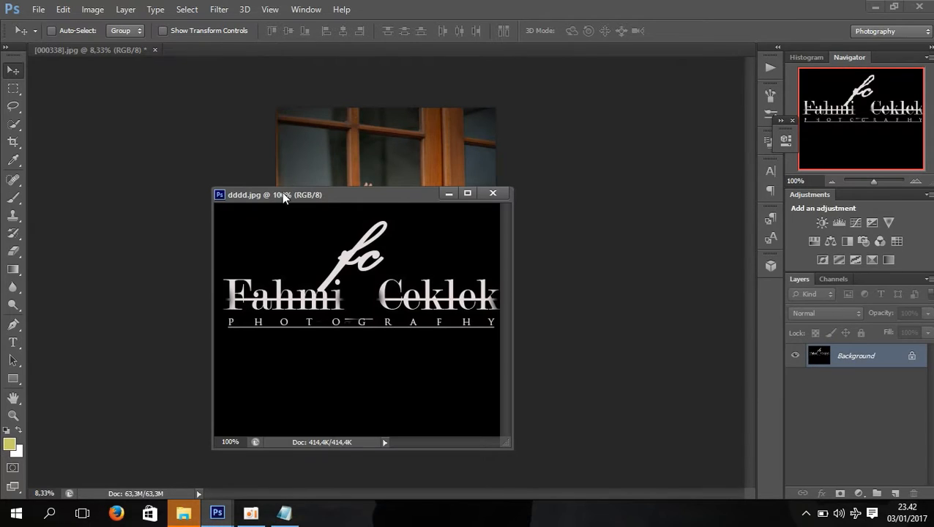
pyautogui.moveTo(315, 268); pyautogui.dragTo(338, 130)
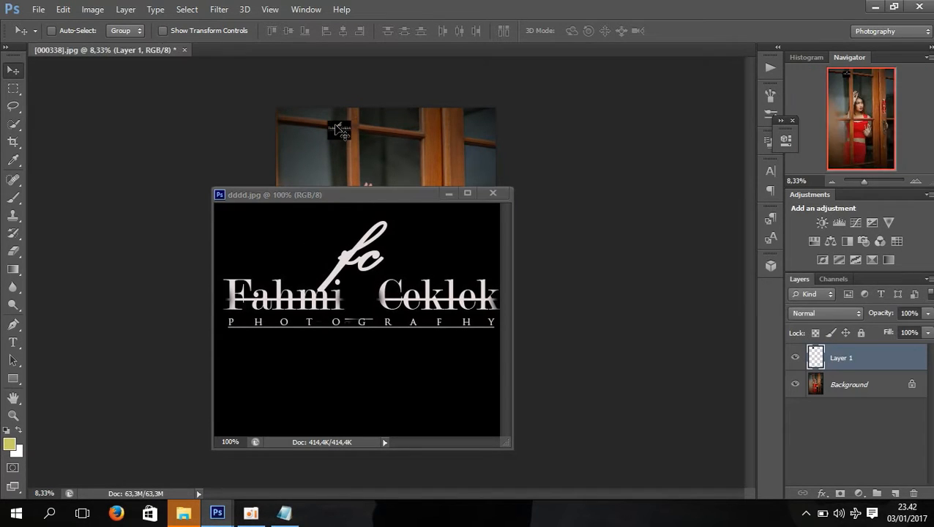
pyautogui.click(501, 196)
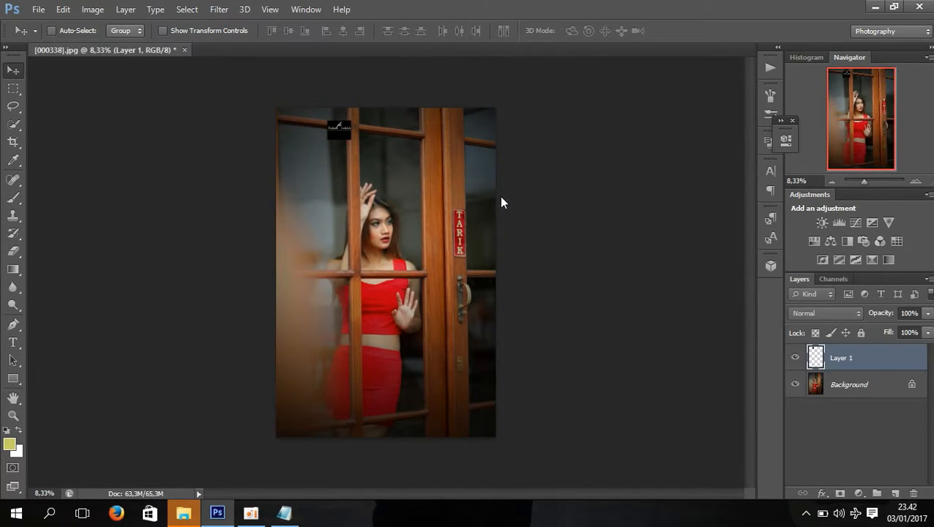
# Enlarge the logo to about 337% width and 238% height and place it over the door's upper-left glass pane
pyautogui.moveTo(336, 134); pyautogui.dragTo(447, 415)
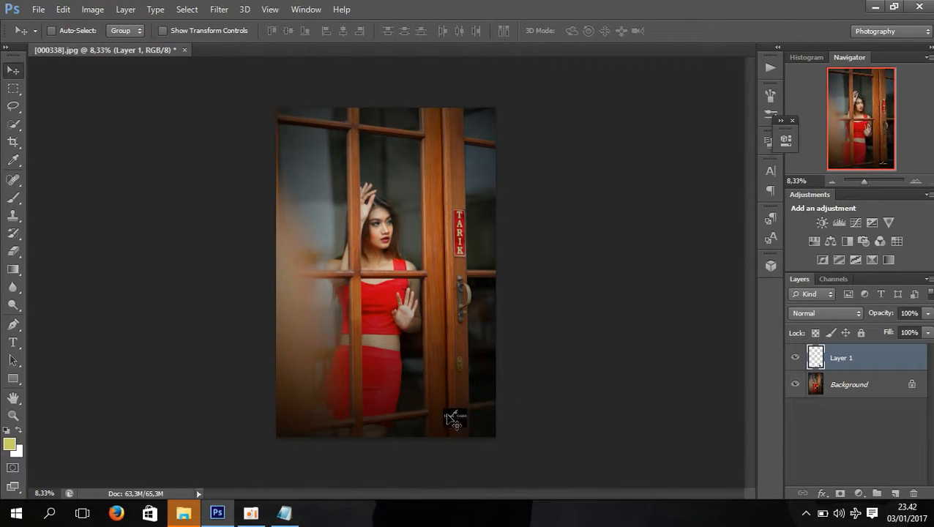
pyautogui.click(163, 30)
pyautogui.moveTo(443, 408); pyautogui.dragTo(300, 151)
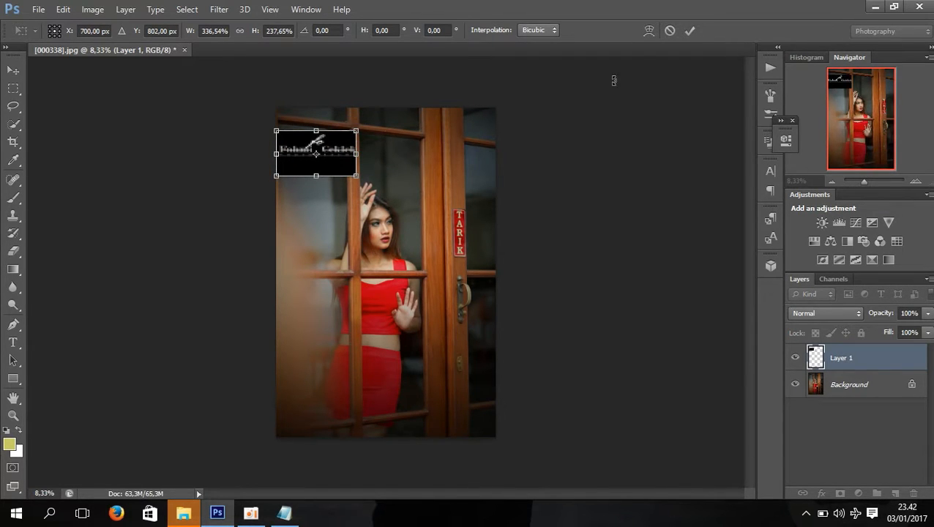
pyautogui.click(690, 31)
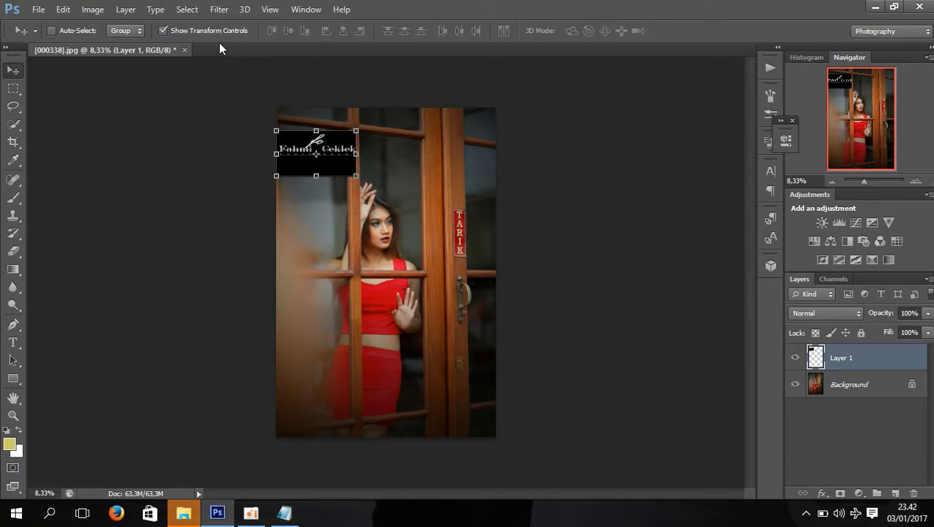
pyautogui.click(164, 31)
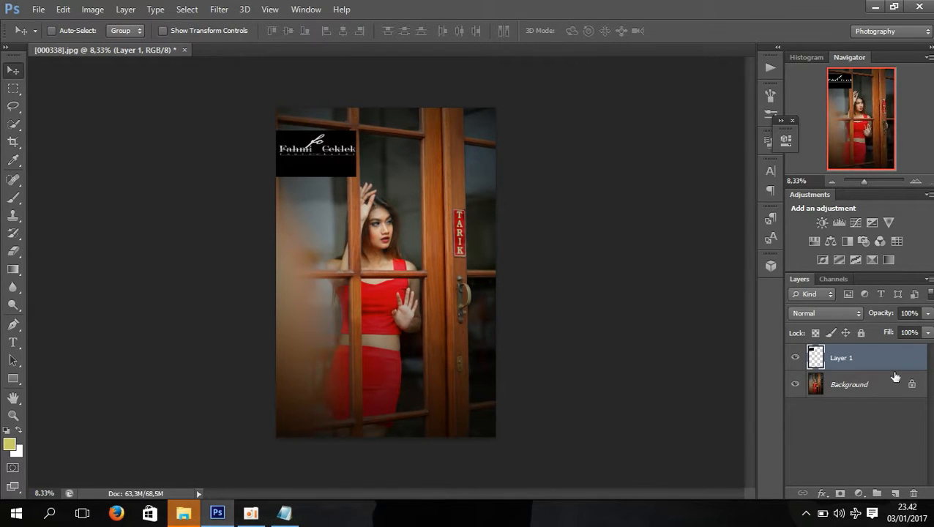
# Try the Divide, Exclusion, Hard Mix, Linear Light and Overlay blend modes on the logo layer
pyautogui.click(851, 315)
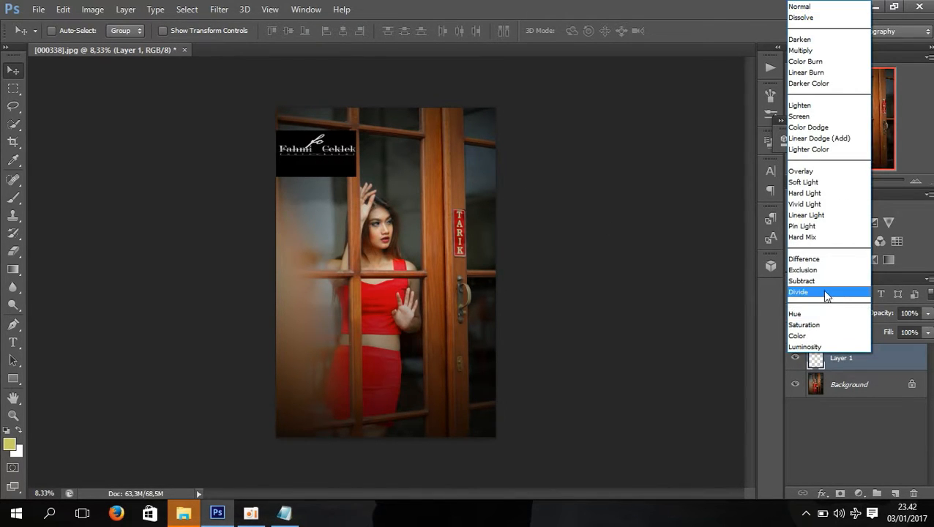
pyautogui.click(826, 292)
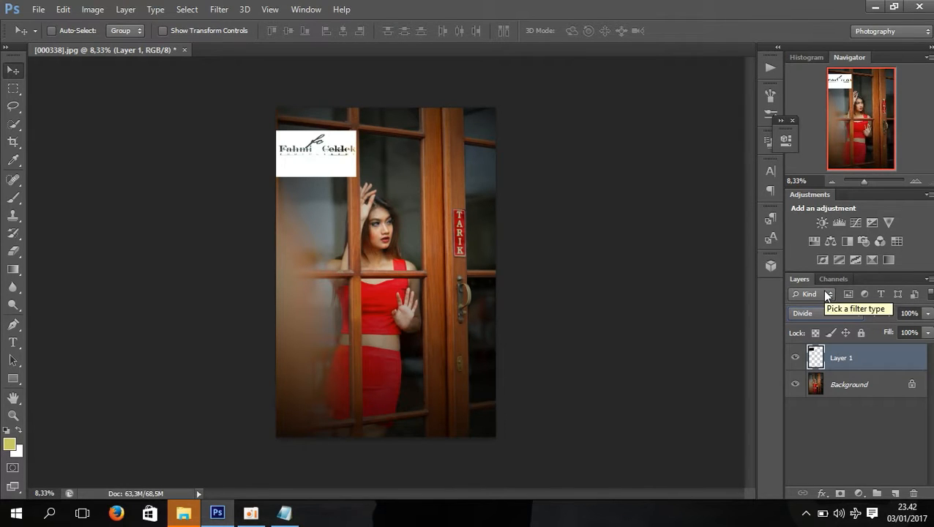
pyautogui.press('Up')
pyautogui.press('Up')
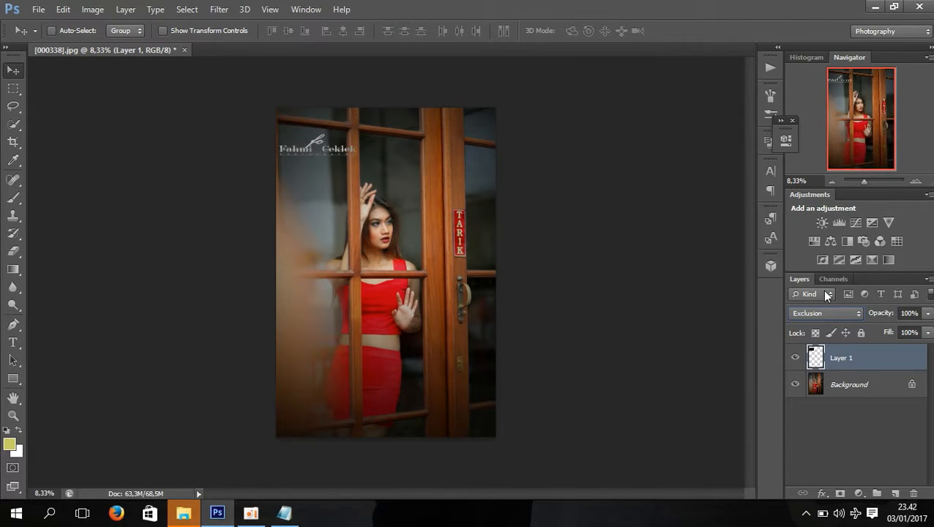
pyautogui.press('Up')
pyautogui.press('Up')
pyautogui.press('Up')
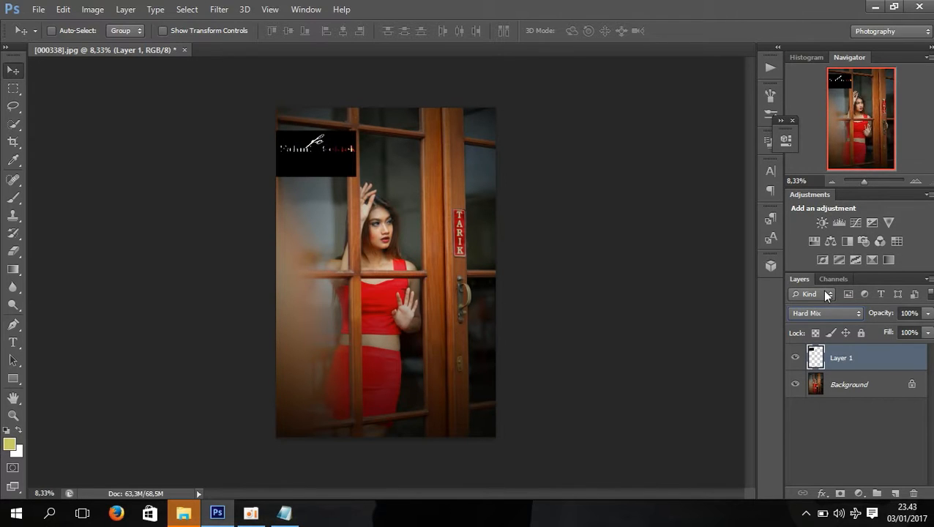
pyautogui.press('Down')
pyautogui.press('Down')
pyautogui.press('Up')
pyautogui.press('Up')
pyautogui.press('Up')
pyautogui.press('Up')
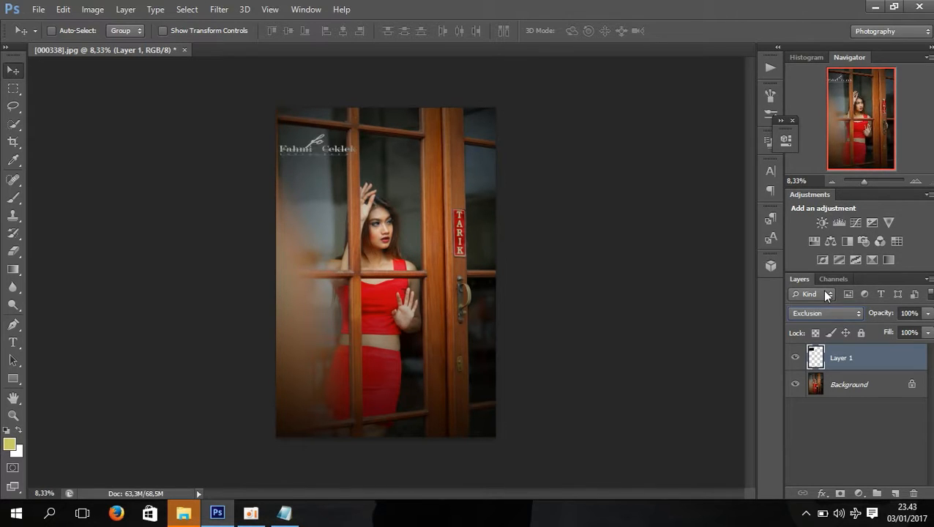
pyautogui.press('Up')
pyautogui.press('Up')
pyautogui.press('Up')
pyautogui.press('Up')
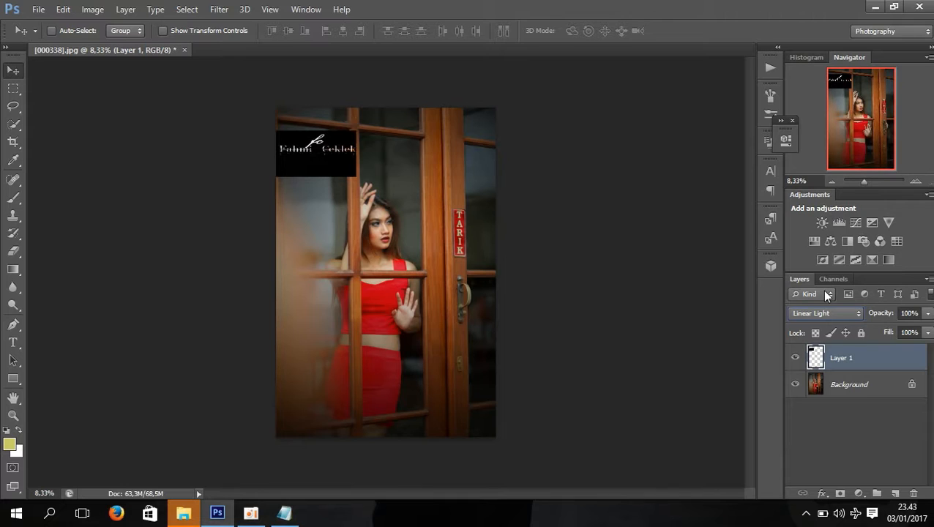
pyautogui.press('Up')
pyautogui.press('Up')
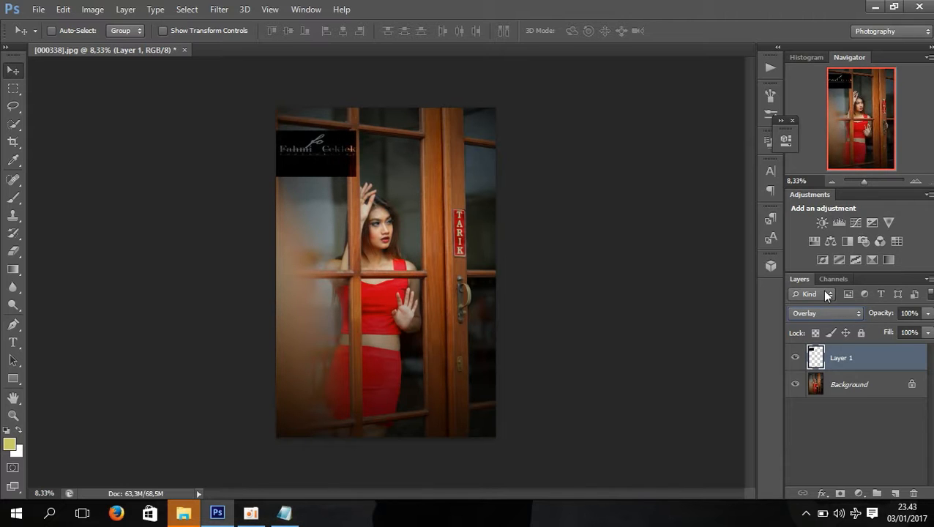
# Set the logo layer's blend mode to Screen and stretch the logo's height to about 128%
pyautogui.click(841, 313)
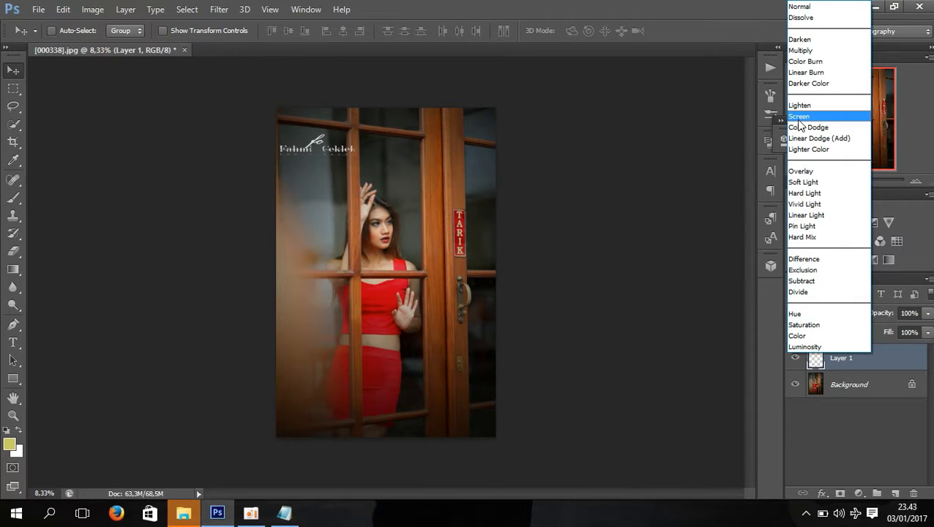
pyautogui.click(798, 117)
pyautogui.click(218, 31)
pyautogui.moveTo(316, 173); pyautogui.dragTo(316, 197)
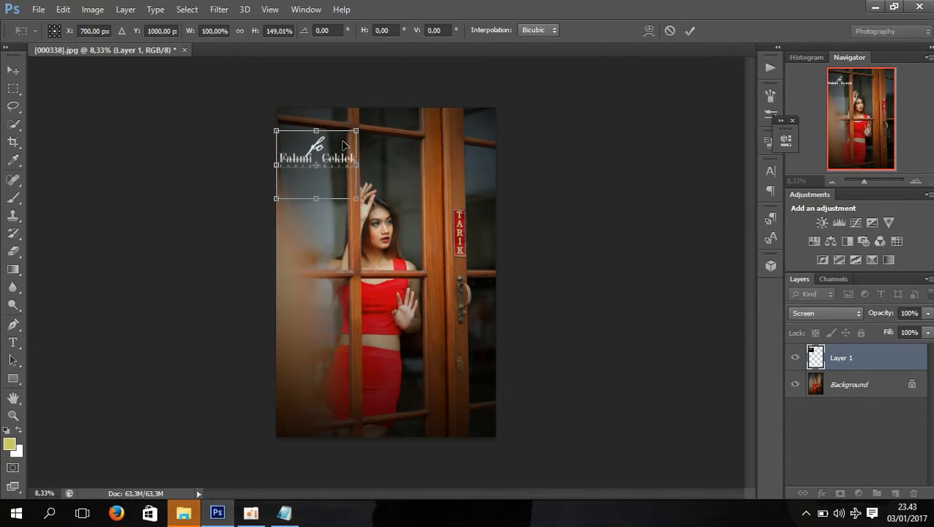
pyautogui.moveTo(317, 130); pyautogui.dragTo(317, 140)
# Place the logo in the photo's lower-left corner, apply the transform and reduce the layer's opacity to 58%
pyautogui.moveTo(325, 189); pyautogui.dragTo(321, 453)
pyautogui.press('Down')
pyautogui.press('Down')
pyautogui.press('Down')
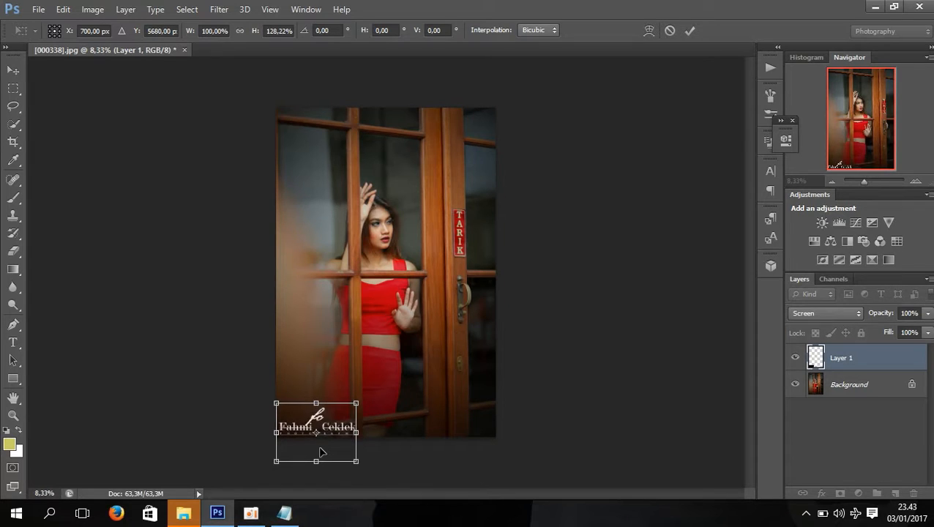
pyautogui.click(684, 33)
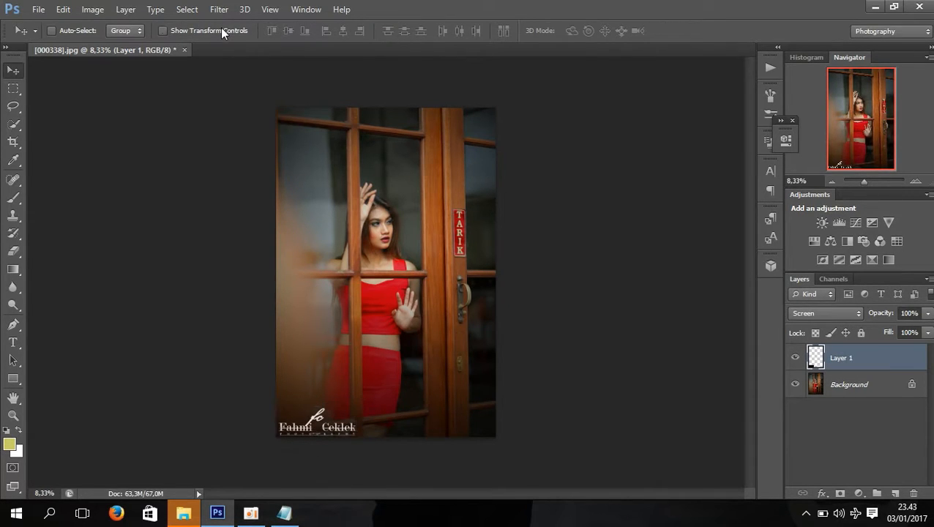
pyautogui.click(928, 314)
pyautogui.moveTo(924, 329); pyautogui.dragTo(901, 329)
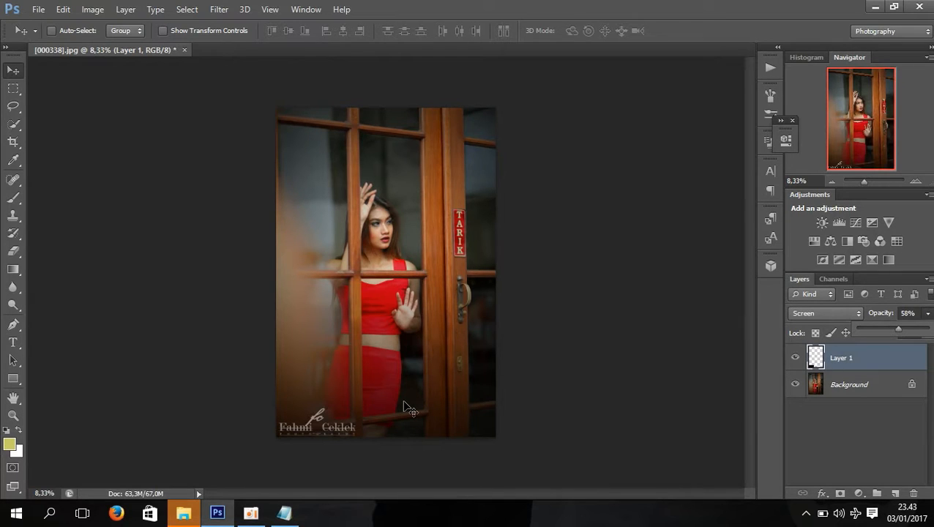
# Add a Gradient Fill layer above the logo using the linear Violet, Orange preset at a 90° angle
pyautogui.click(865, 496)
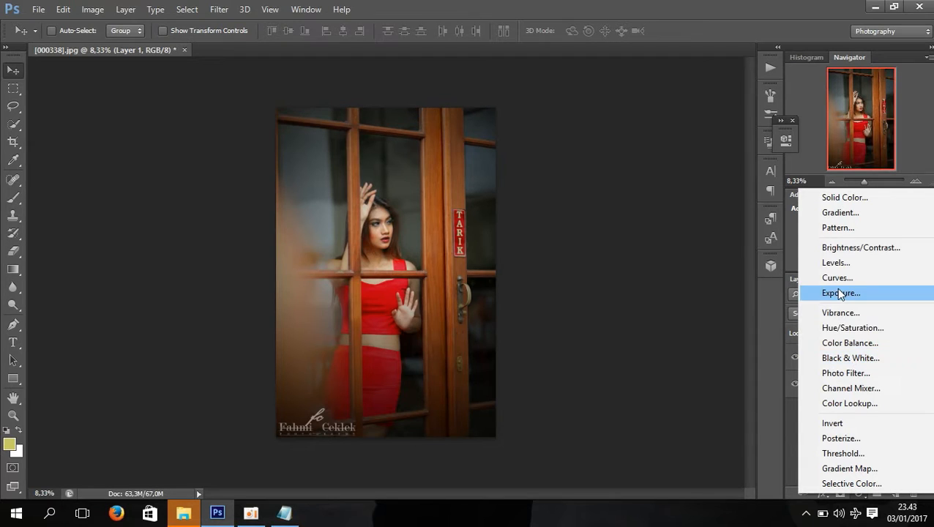
pyautogui.click(823, 213)
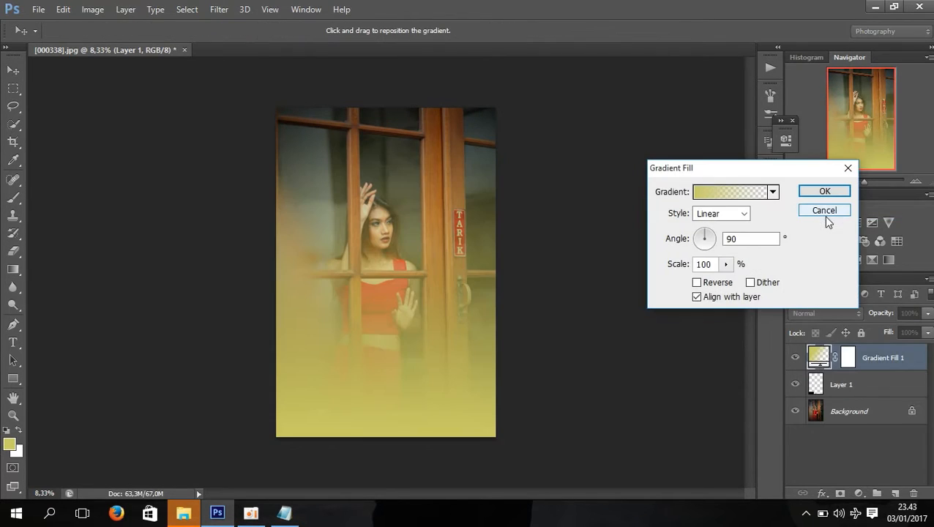
pyautogui.click(709, 200)
pyautogui.click(723, 192)
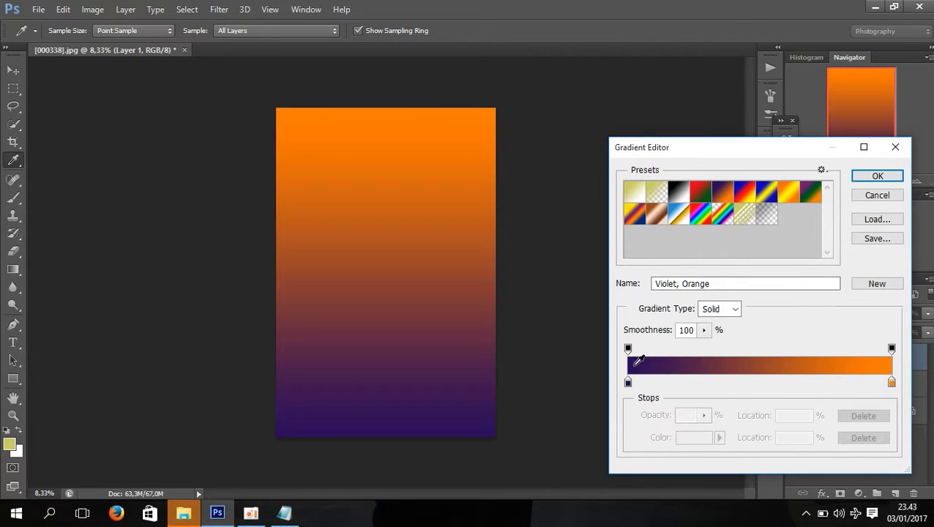
pyautogui.click(878, 179)
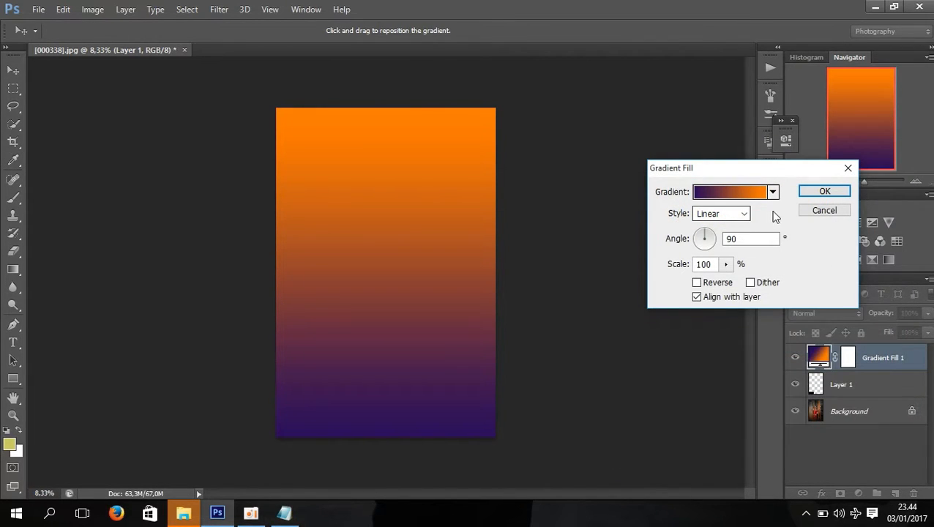
pyautogui.click(808, 198)
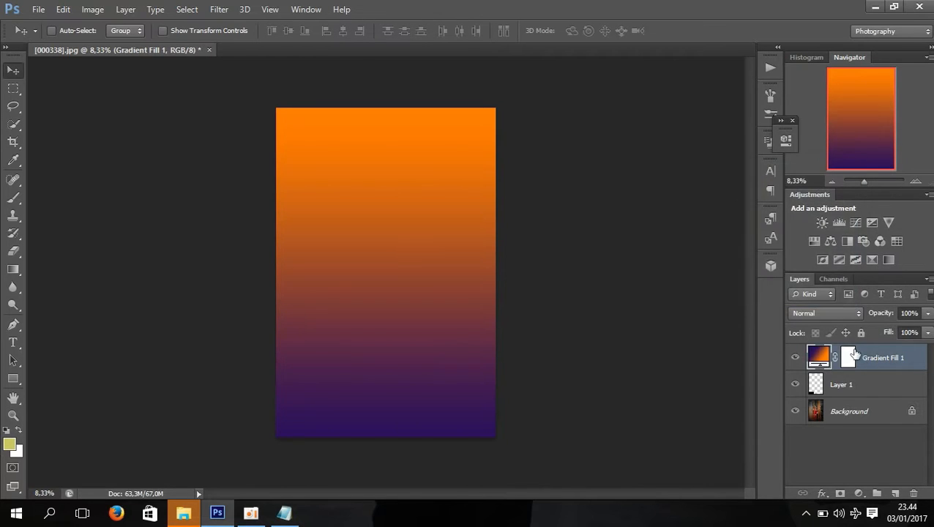
# Set the Gradient Fill layer's blend mode to Subtract after trying the neighbouring modes
pyautogui.click(827, 313)
pyautogui.click(813, 292)
pyautogui.press('Down')
pyautogui.press('Down')
pyautogui.press('Up')
pyautogui.press('Up')
pyautogui.press('Up')
pyautogui.press('Down')
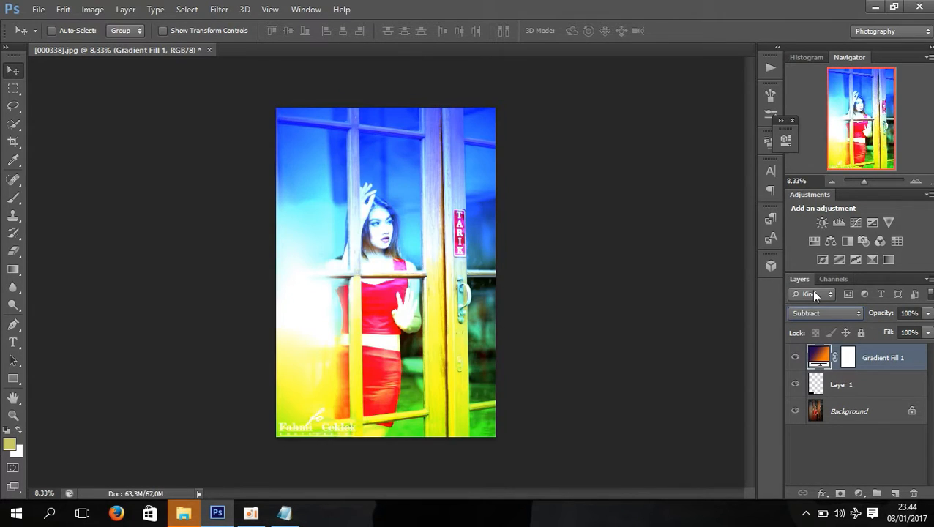
pyautogui.press('Up')
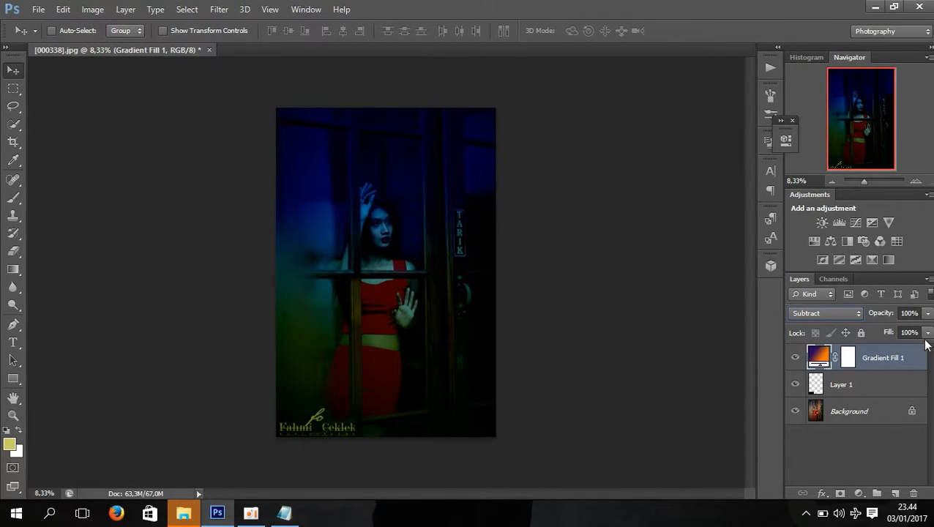
# Reduce the Gradient Fill layer's opacity to 19% and flatten the image
pyautogui.click(928, 314)
pyautogui.click(907, 332)
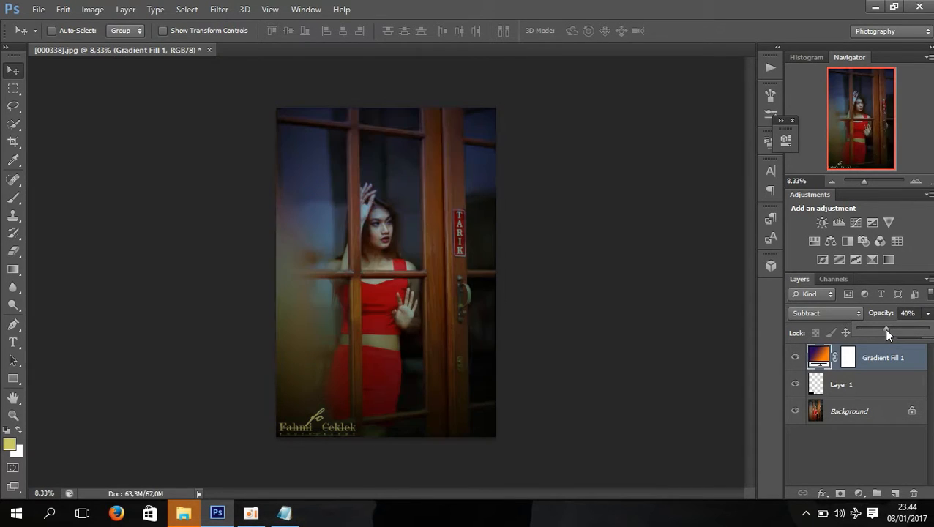
pyautogui.moveTo(876, 330); pyautogui.dragTo(871, 336)
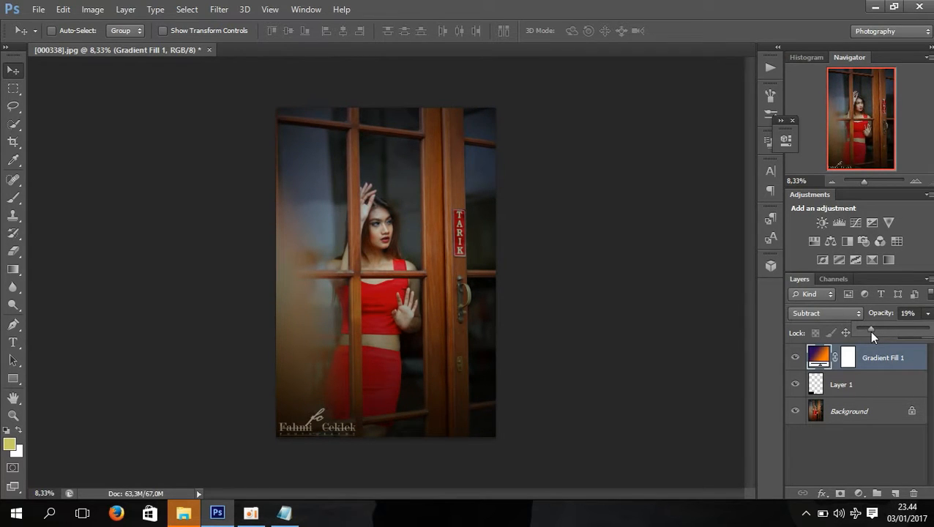
pyautogui.click(929, 280)
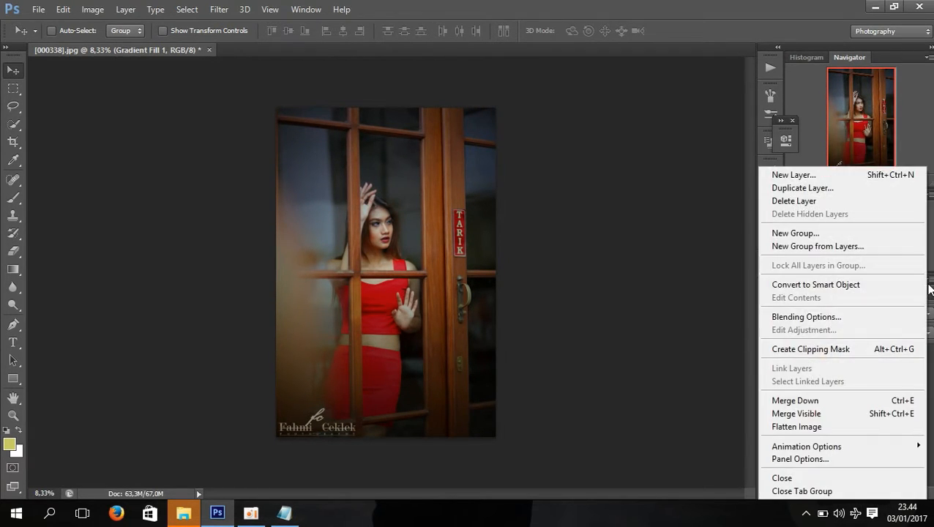
pyautogui.click(814, 427)
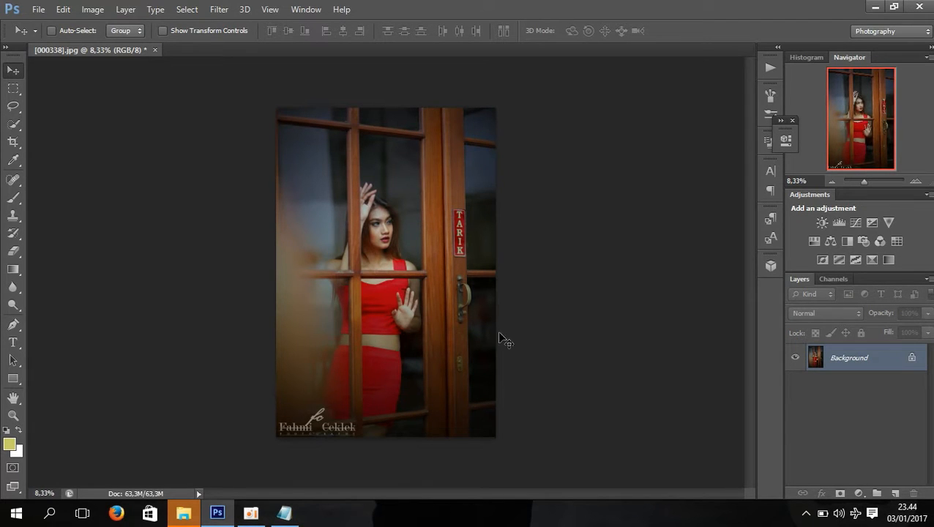
# Start saving the image under Save As, choosing the hasil editan folder on the RISKY (E:) drive
pyautogui.click(36, 10)
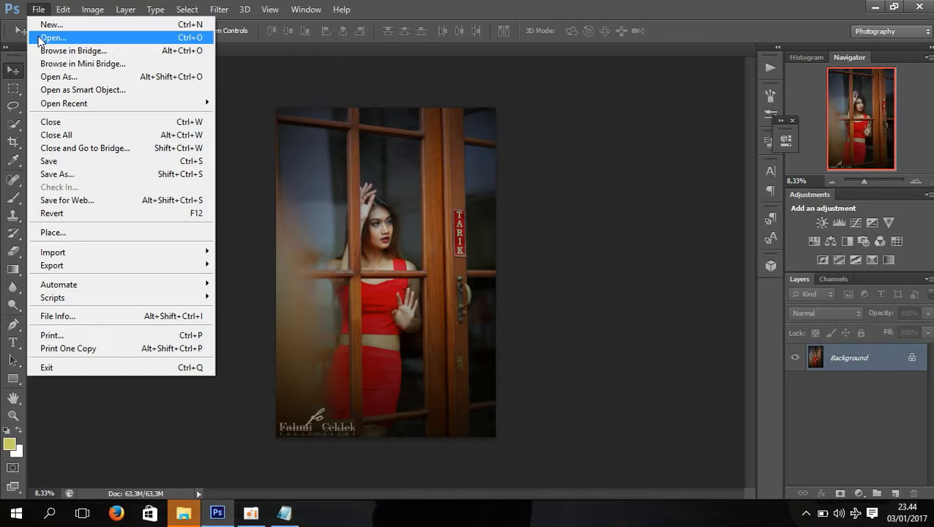
pyautogui.click(46, 176)
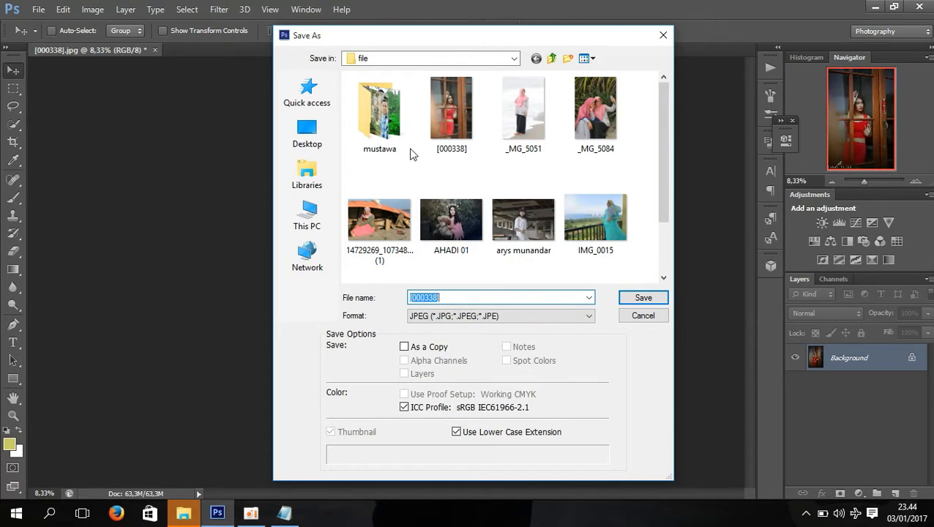
pyautogui.click(318, 233)
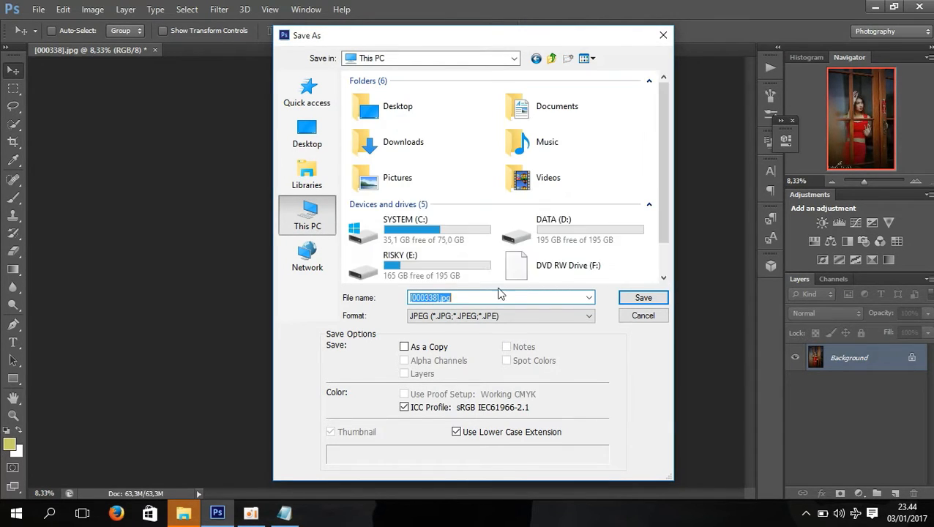
pyautogui.doubleClick(423, 262)
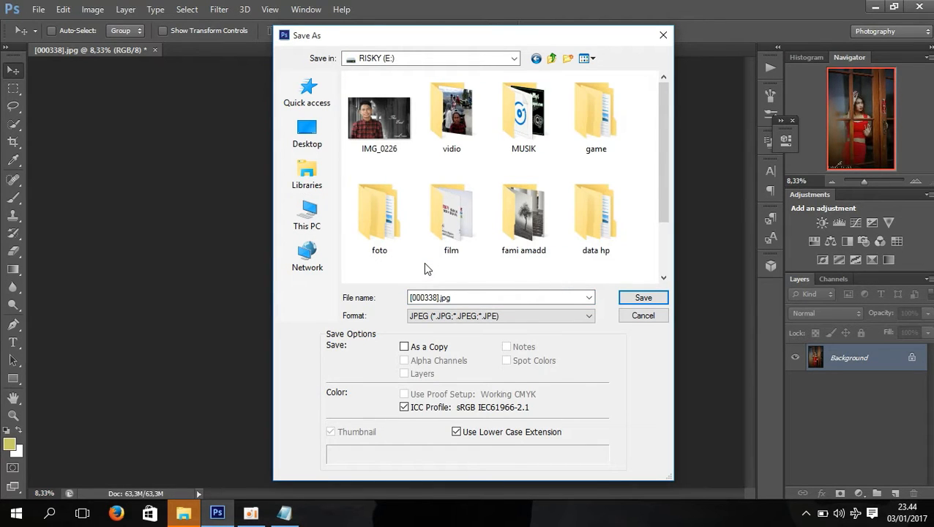
pyautogui.doubleClick(523, 213)
pyautogui.doubleClick(390, 208)
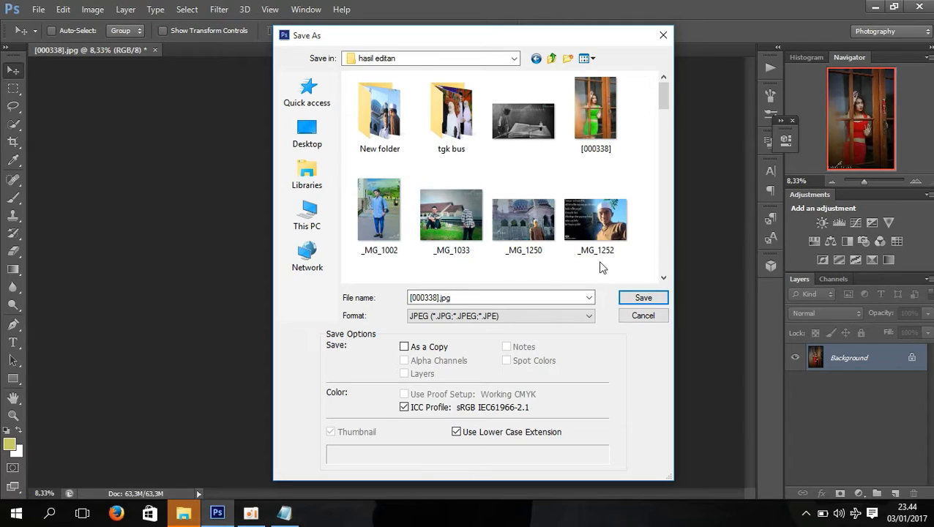
# Decline replacing the existing [000338].jpg and save the image as baru in JPEG format with quality 9 (High)
pyautogui.click(643, 298)
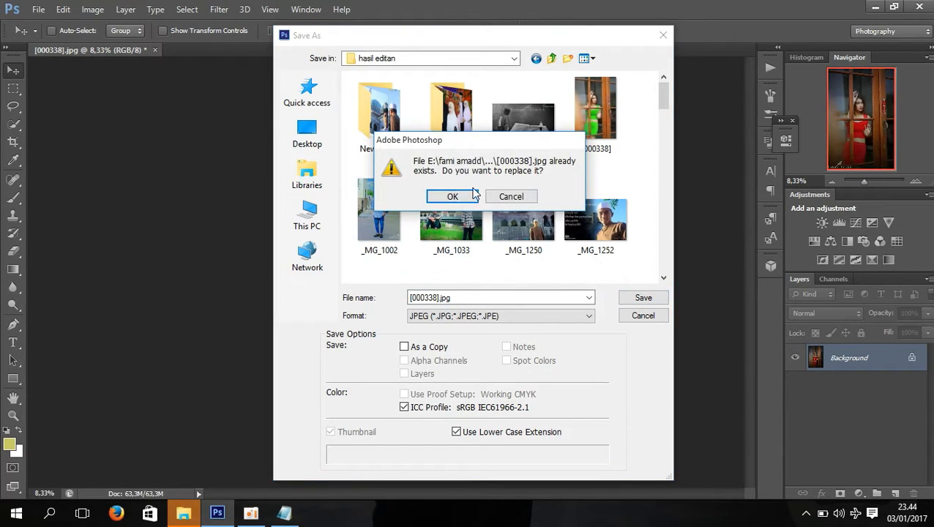
pyautogui.click(503, 199)
pyautogui.click(436, 299)
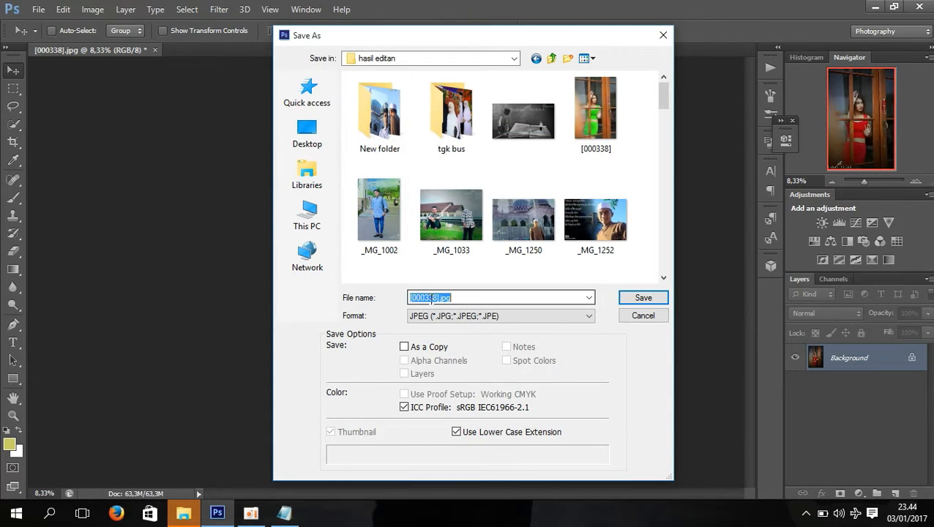
pyautogui.write('baru')
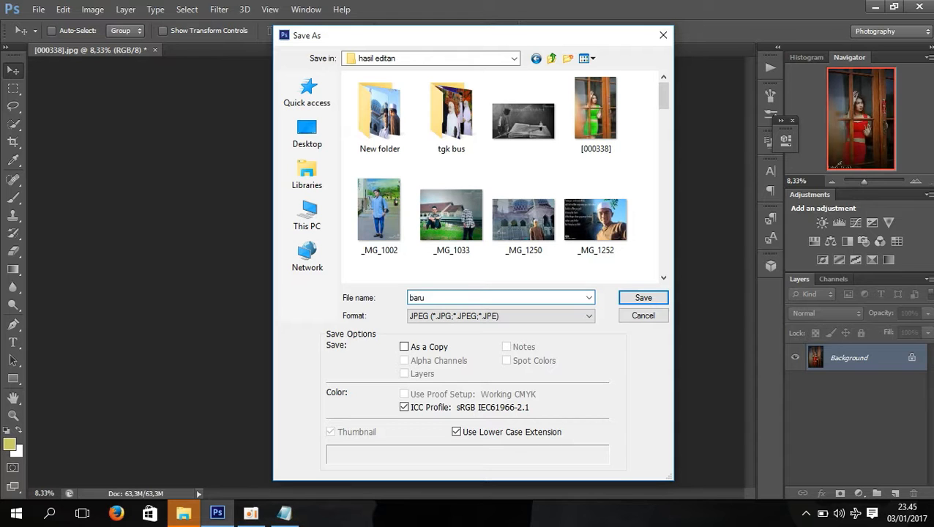
pyautogui.press('Return')
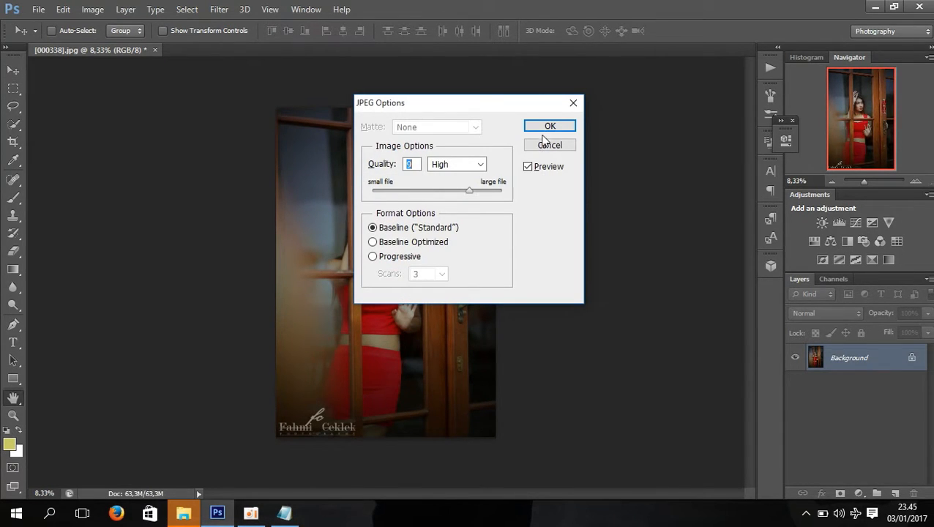
pyautogui.click(546, 127)
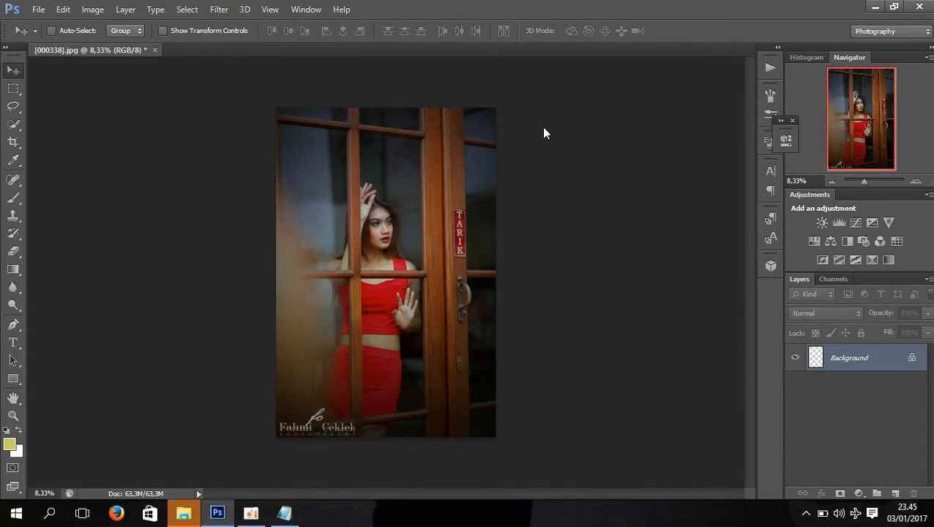
# Switch to Notepad and replace the existing note with the line "dan ini lah yang dapat saya perlihatkan mohon maaf atas segala"
pyautogui.click(284, 513)
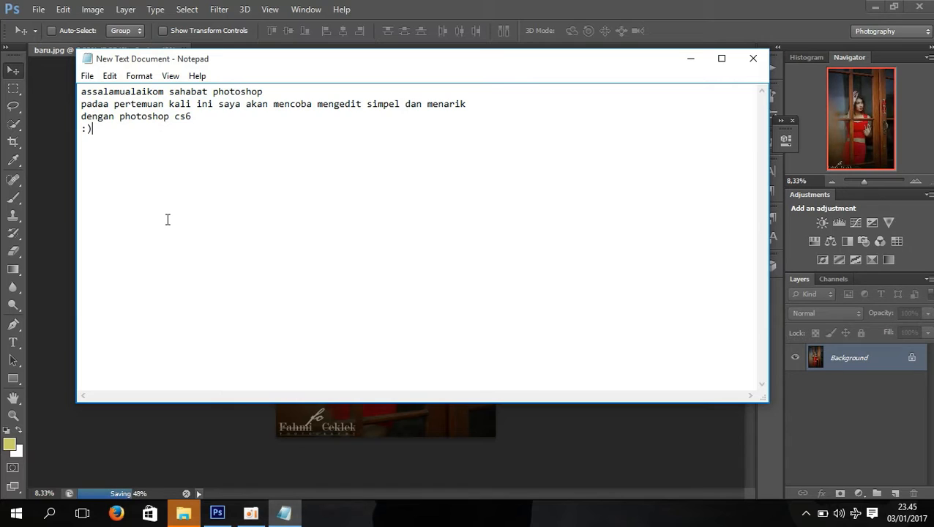
pyautogui.hotkey('ctrl', 'a')
pyautogui.press('BackSpace')
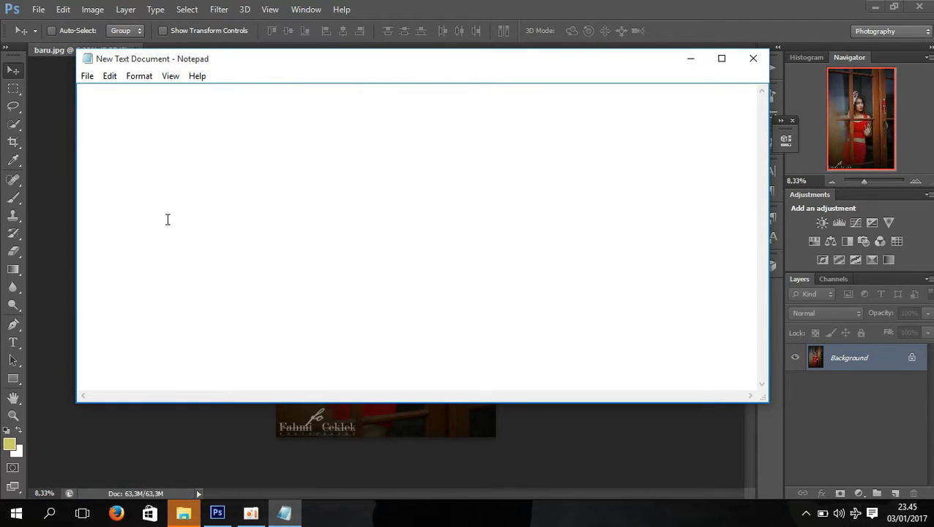
pyautogui.write('dan ini lah ya')
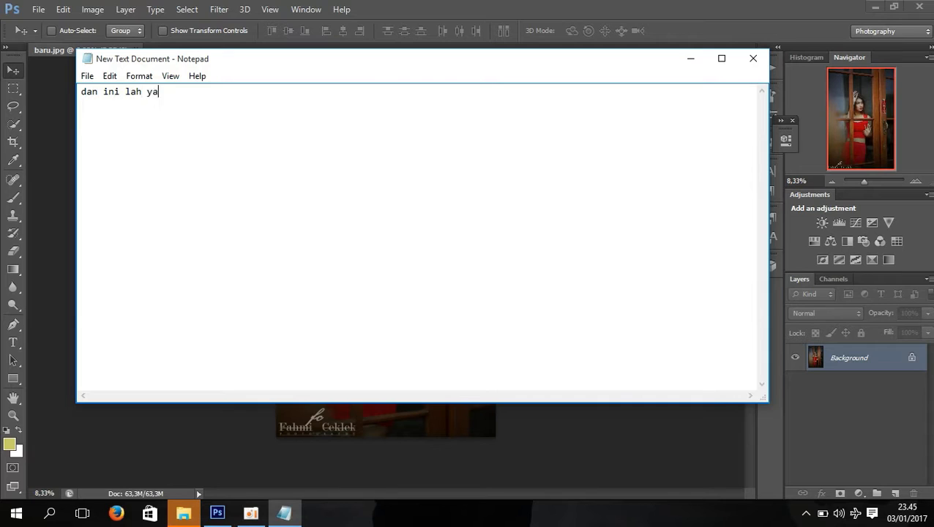
pyautogui.write('ng dapat saya perlihatkan mohon m')
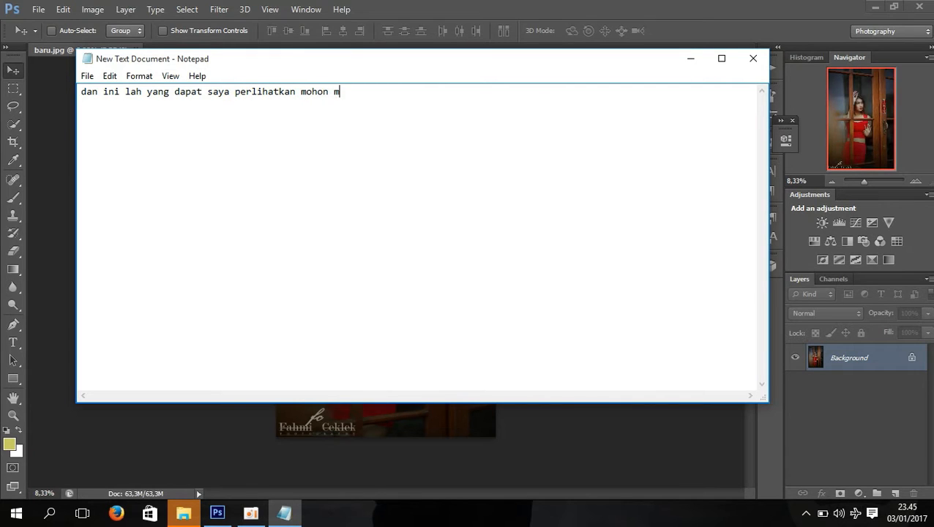
pyautogui.write('aaf atas segalah')
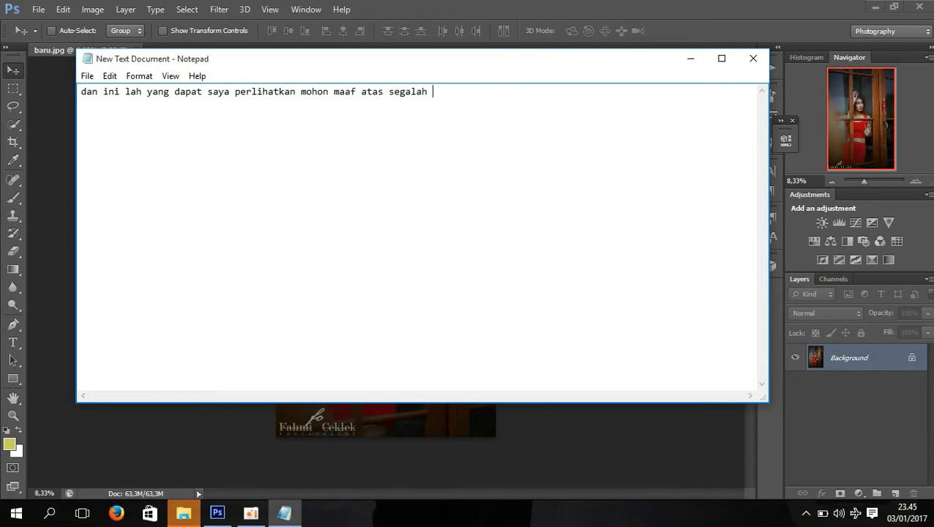
pyautogui.press('BackSpace')
pyautogui.press('BackSpace')
# Add the closing lines "kesalahan dan kekurangan" and "wassalam..." to the note
pyautogui.write('kesalahan dan kekurang')
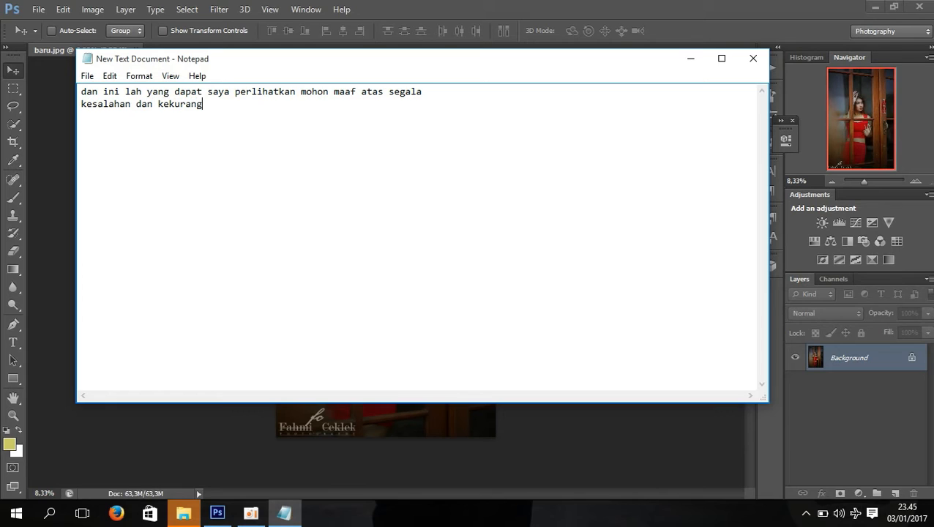
pyautogui.write('an ')
pyautogui.write('wassalam.')
pyautogui.write('..')
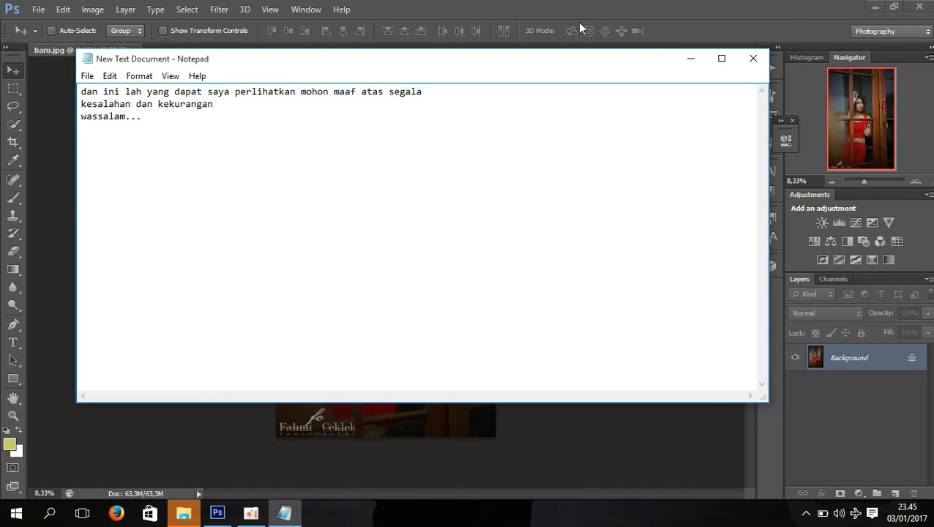